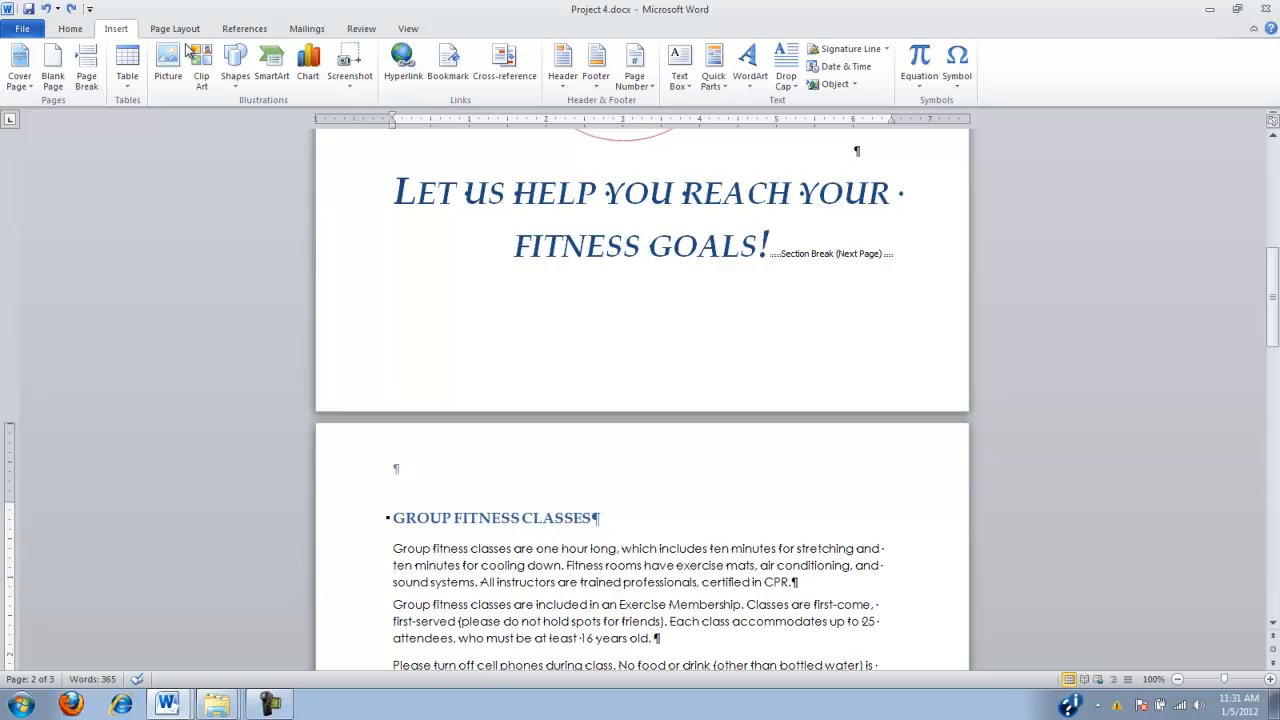
Insert the Alphabet header with the title "All Seasons Health Club" and close header editing
{"action": "left_click", "coordinate": [565, 65]}
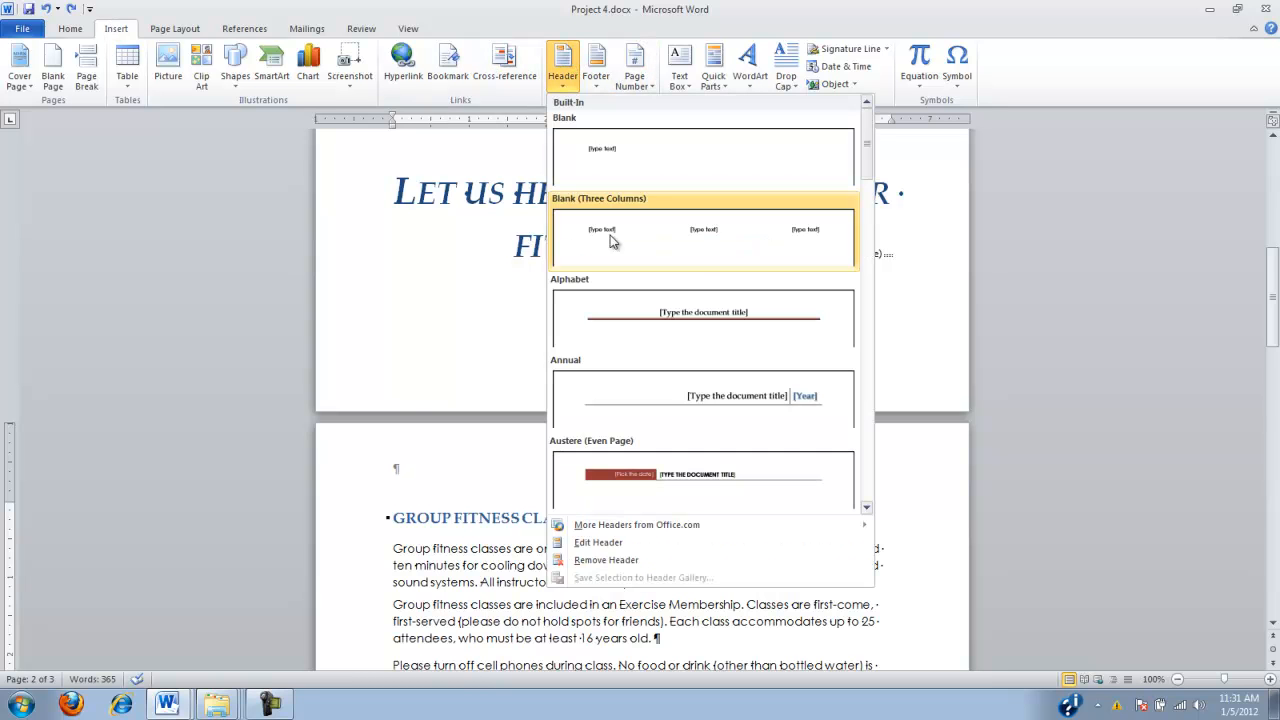
{"action": "left_click", "coordinate": [660, 325]}
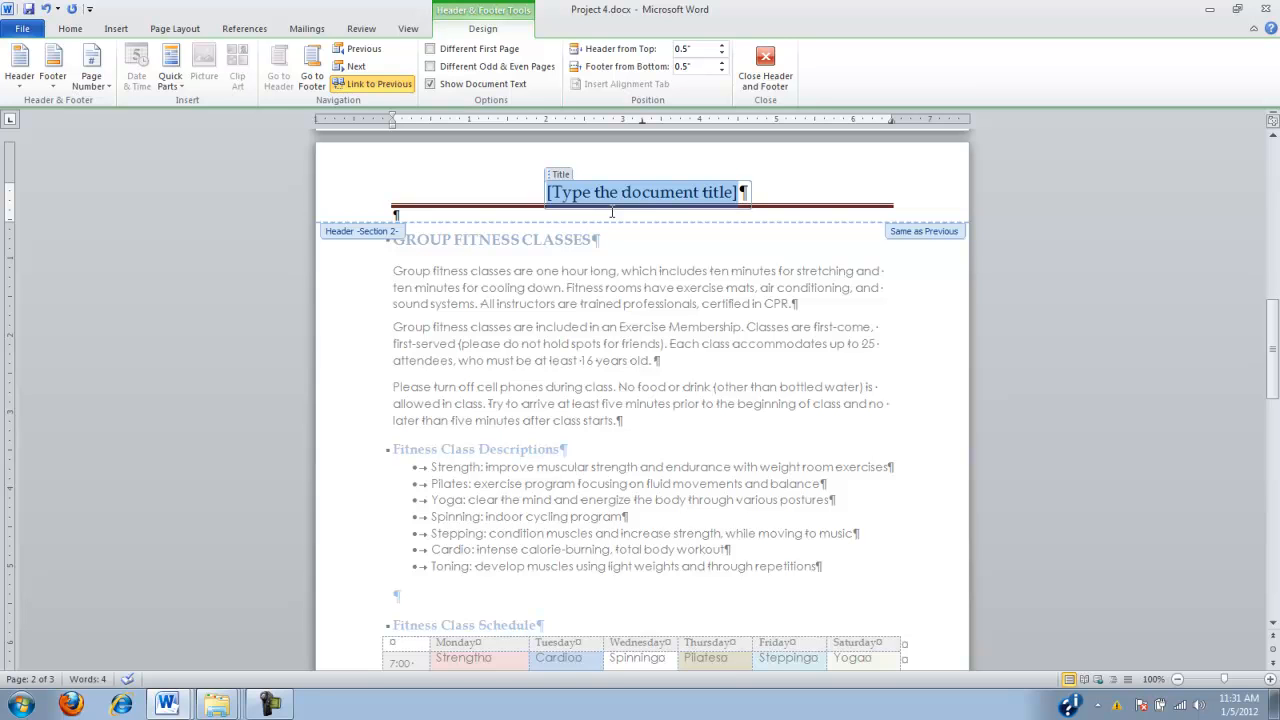
{"action": "type", "text": "Al"}
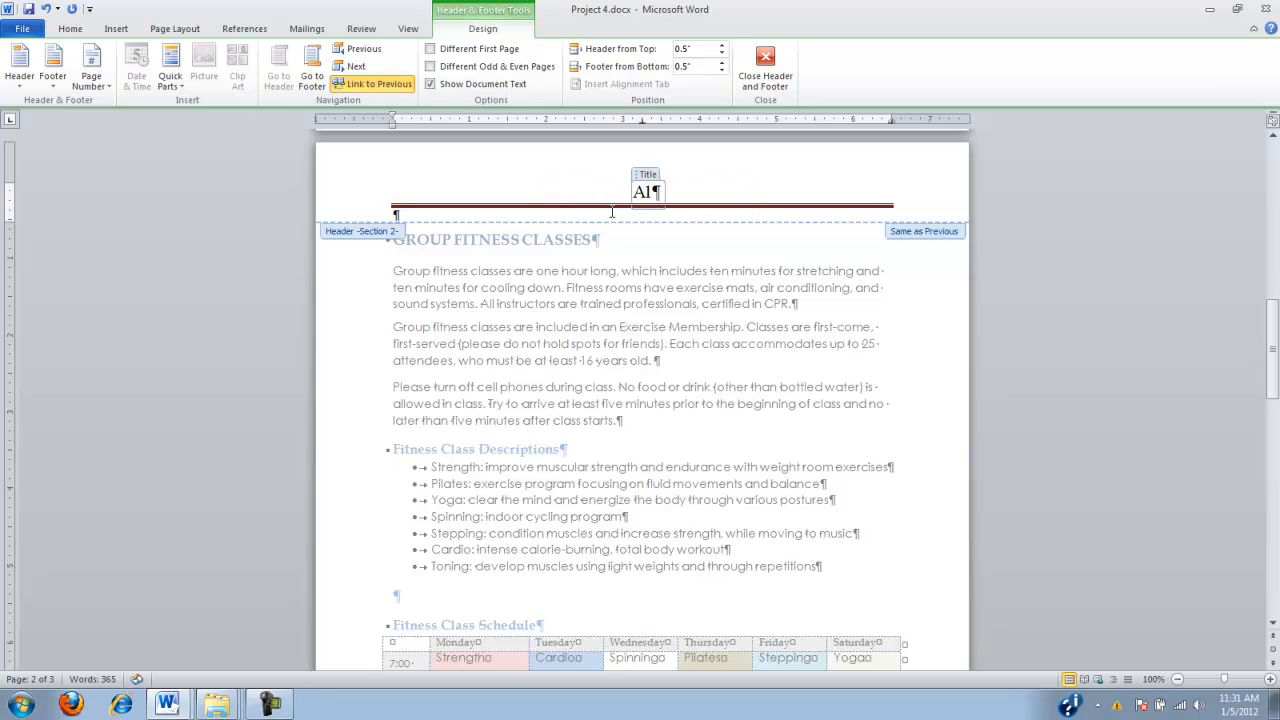
{"action": "type", "text": "l Seasons "}
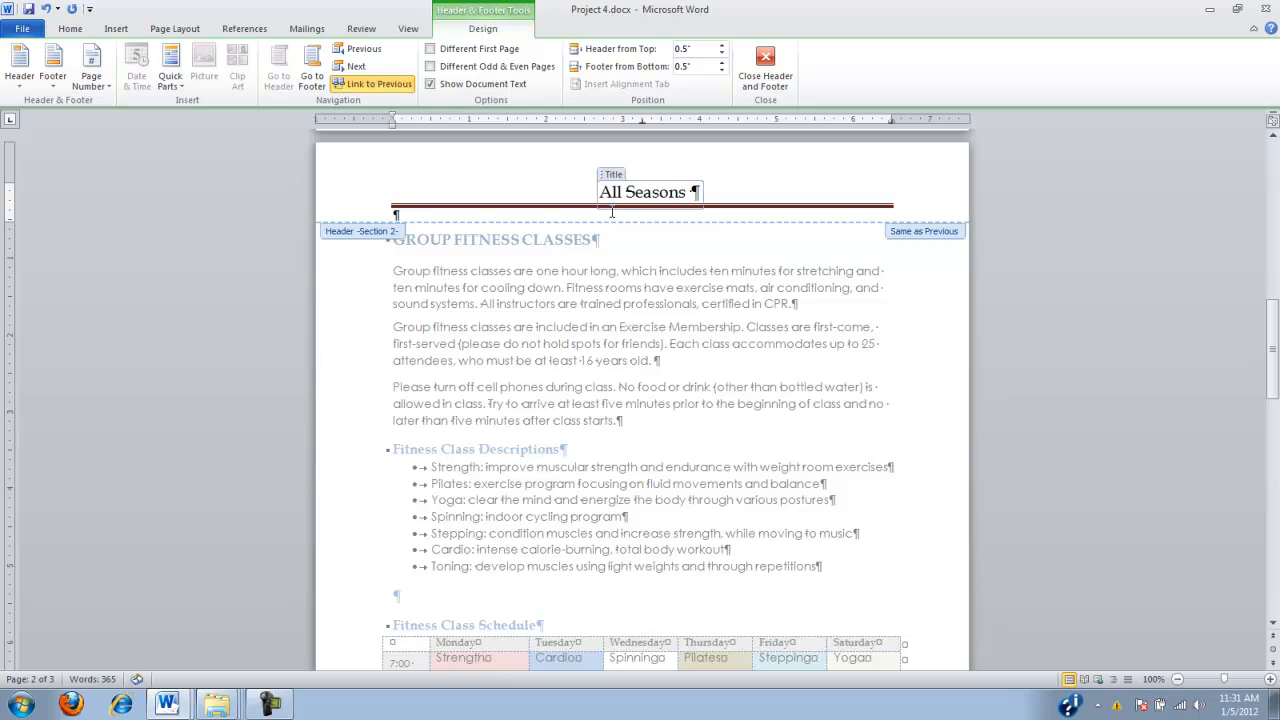
{"action": "type", "text": "Health Club"}
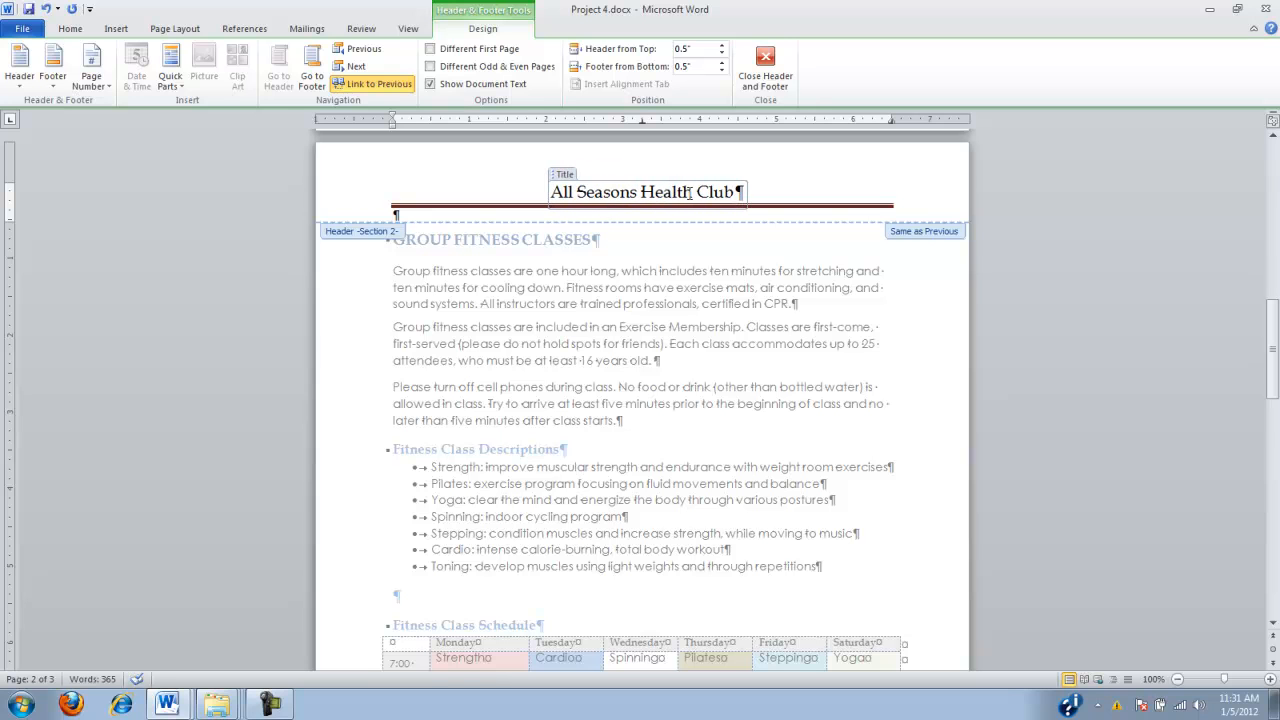
{"action": "left_click", "coordinate": [766, 66]}
Unlink the Section 2 header from the previous section and close header editing
{"action": "left_click_drag", "start_coordinate": [1272, 345], "coordinate": [1276, 296]}
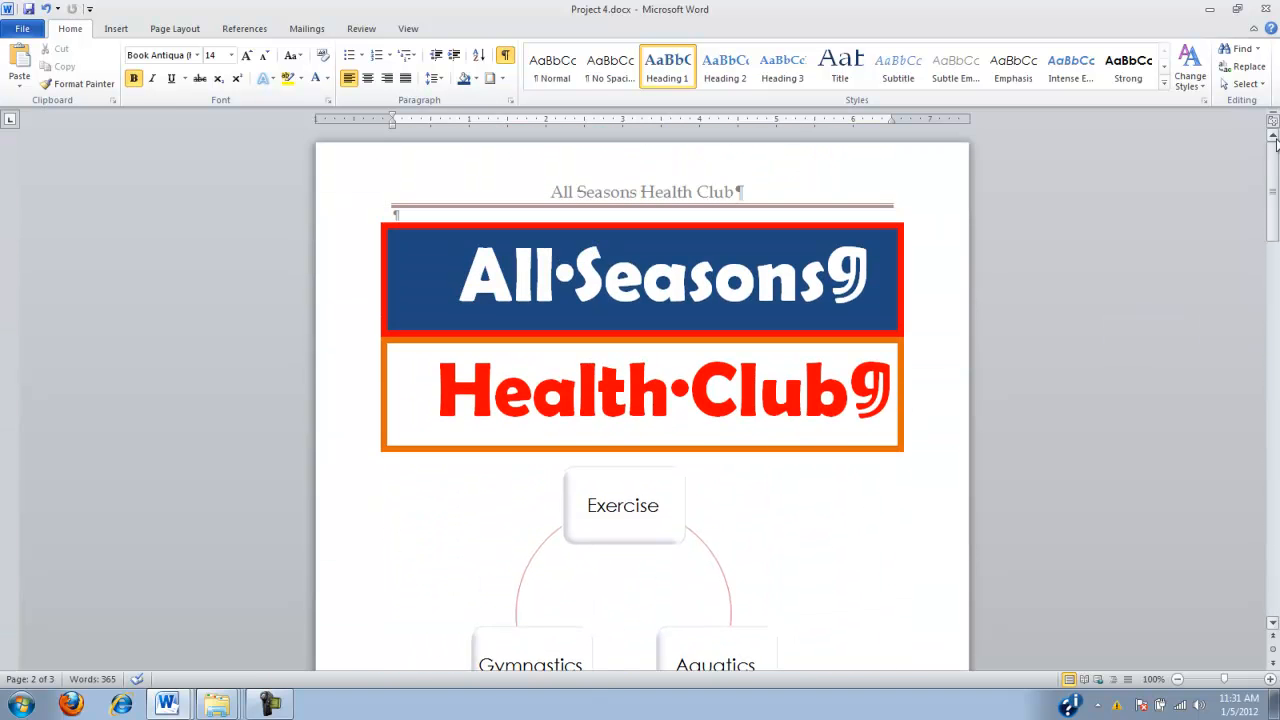
{"action": "scroll", "coordinate": [720, 480], "scroll_direction": "down", "scroll_amount": 10}
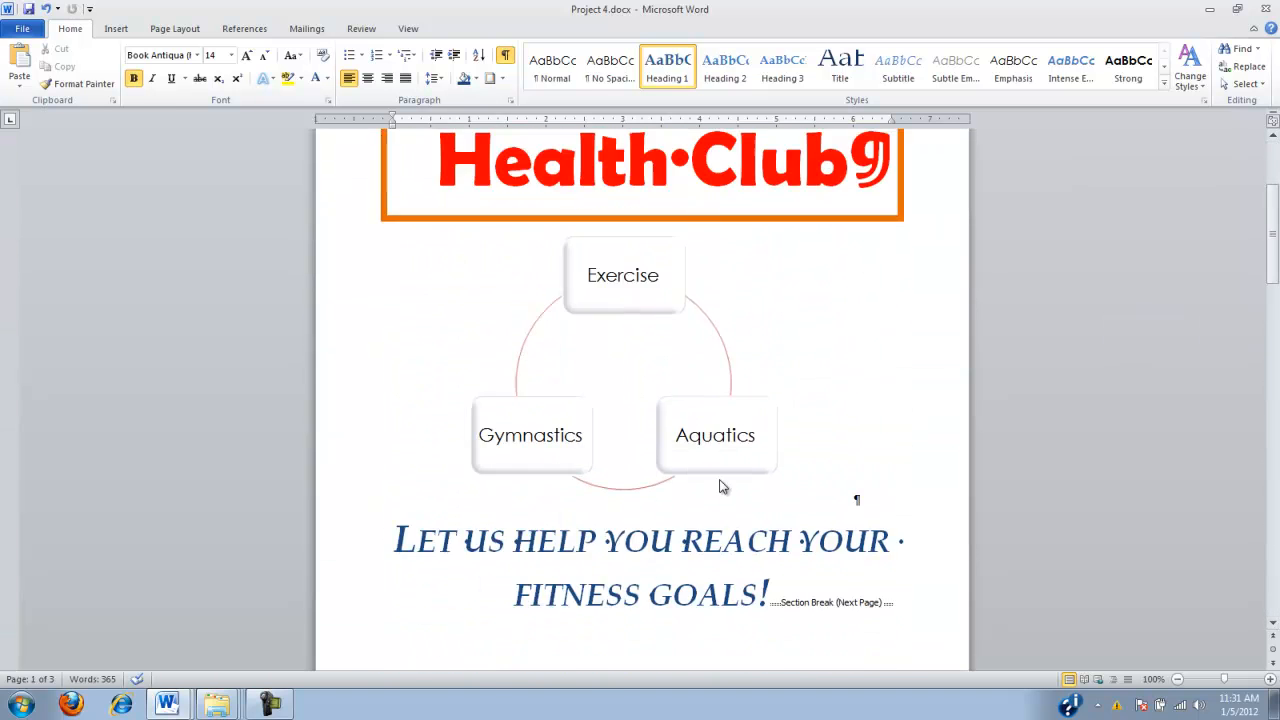
{"action": "double_click", "coordinate": [646, 435]}
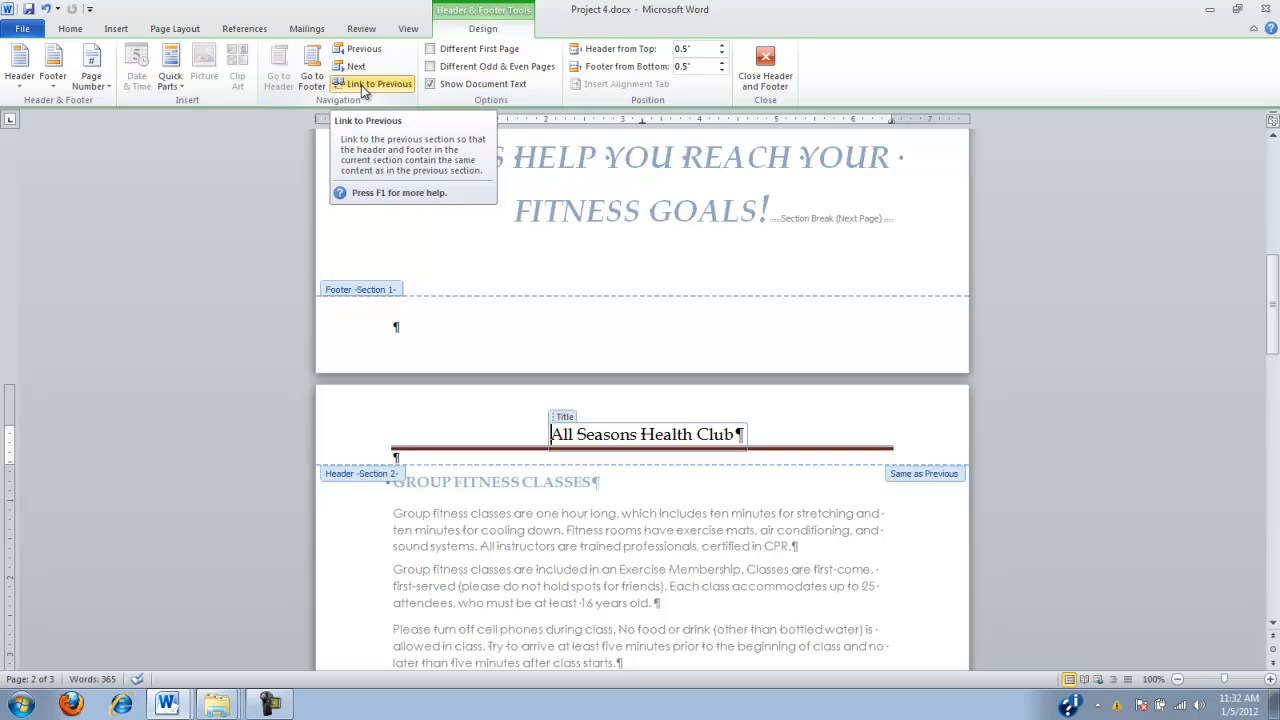
{"action": "left_click", "coordinate": [361, 85]}
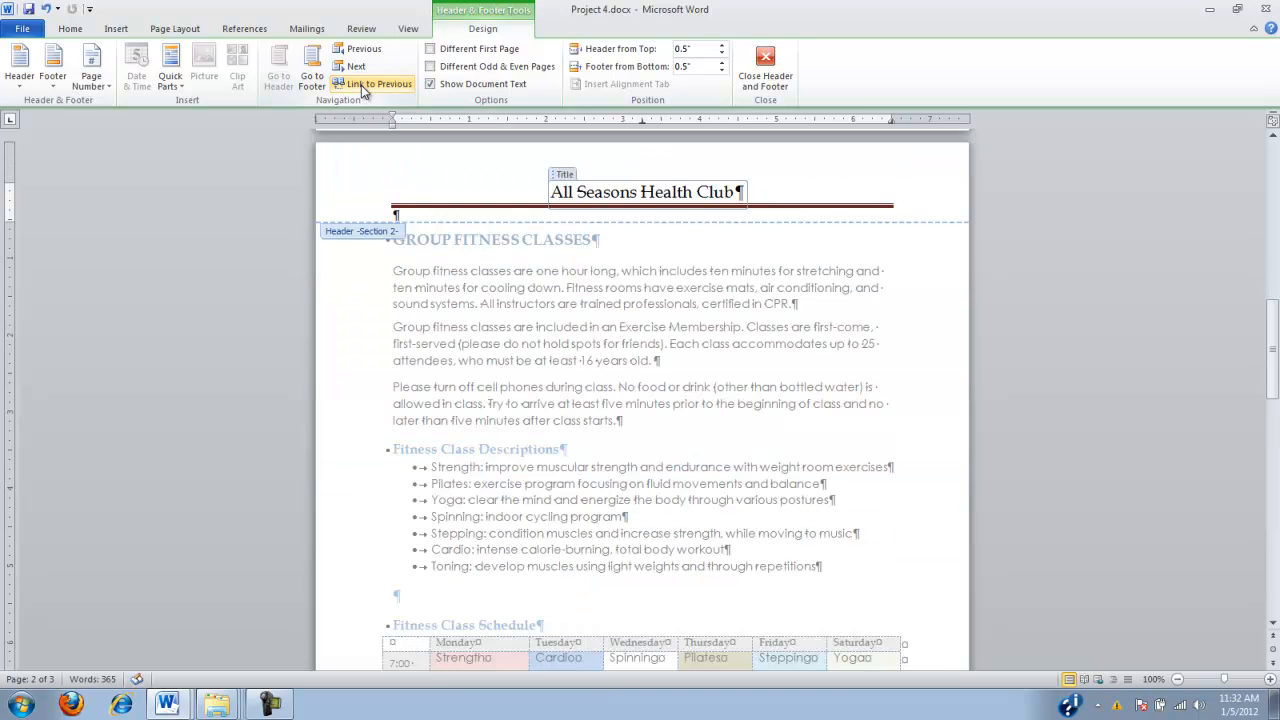
{"action": "left_click", "coordinate": [765, 70]}
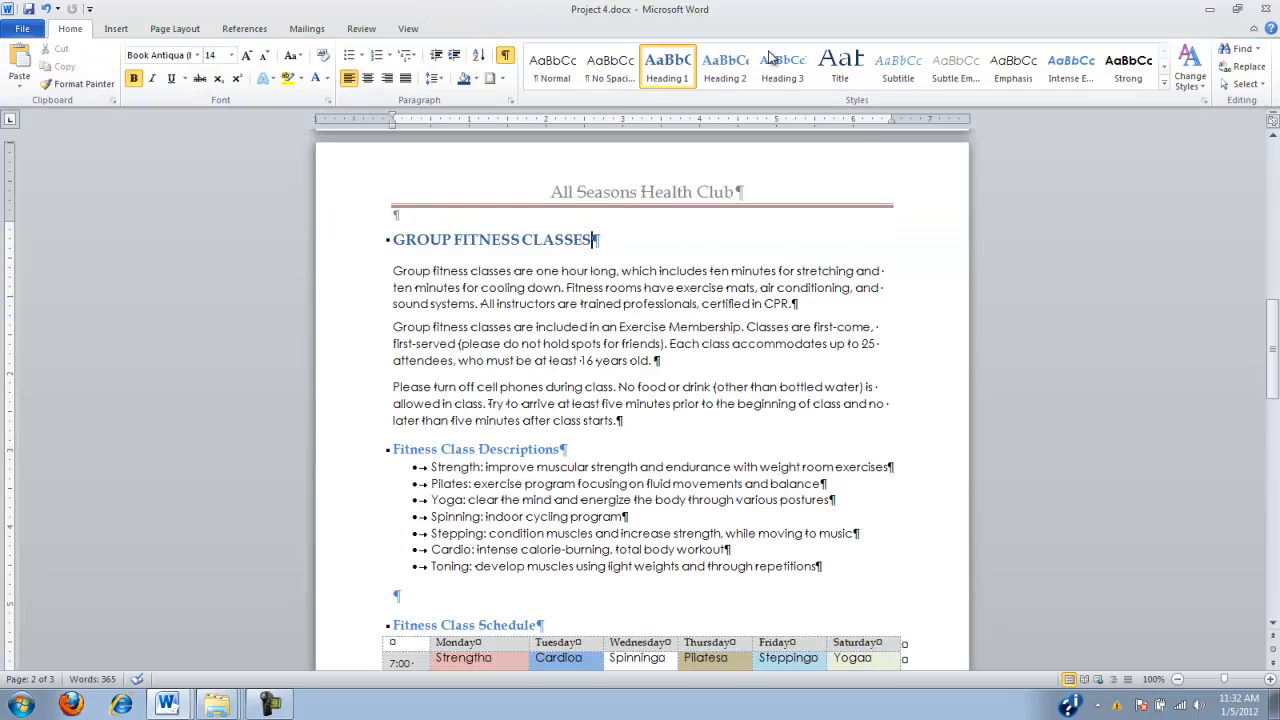
Delete the title and its line from the Section 1 header on the first page, then close header editing
{"action": "left_click_drag", "start_coordinate": [1272, 317], "coordinate": [1273, 100]}
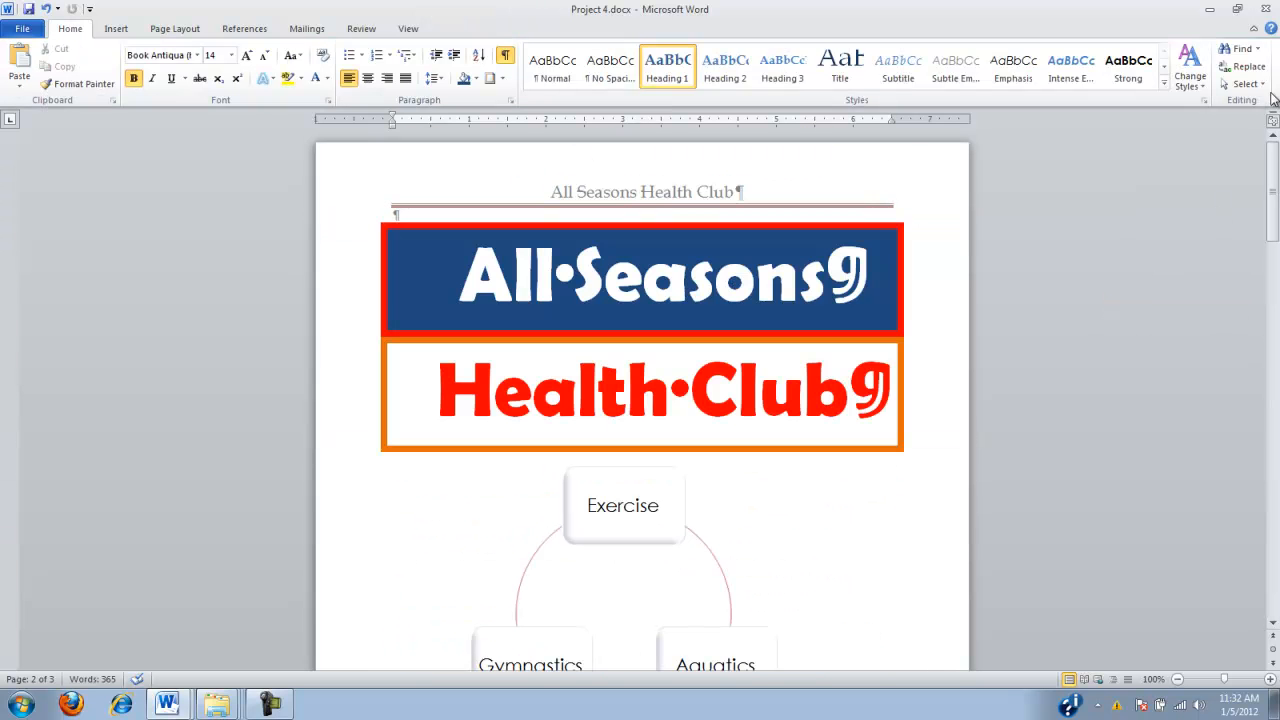
{"action": "double_click", "coordinate": [576, 193]}
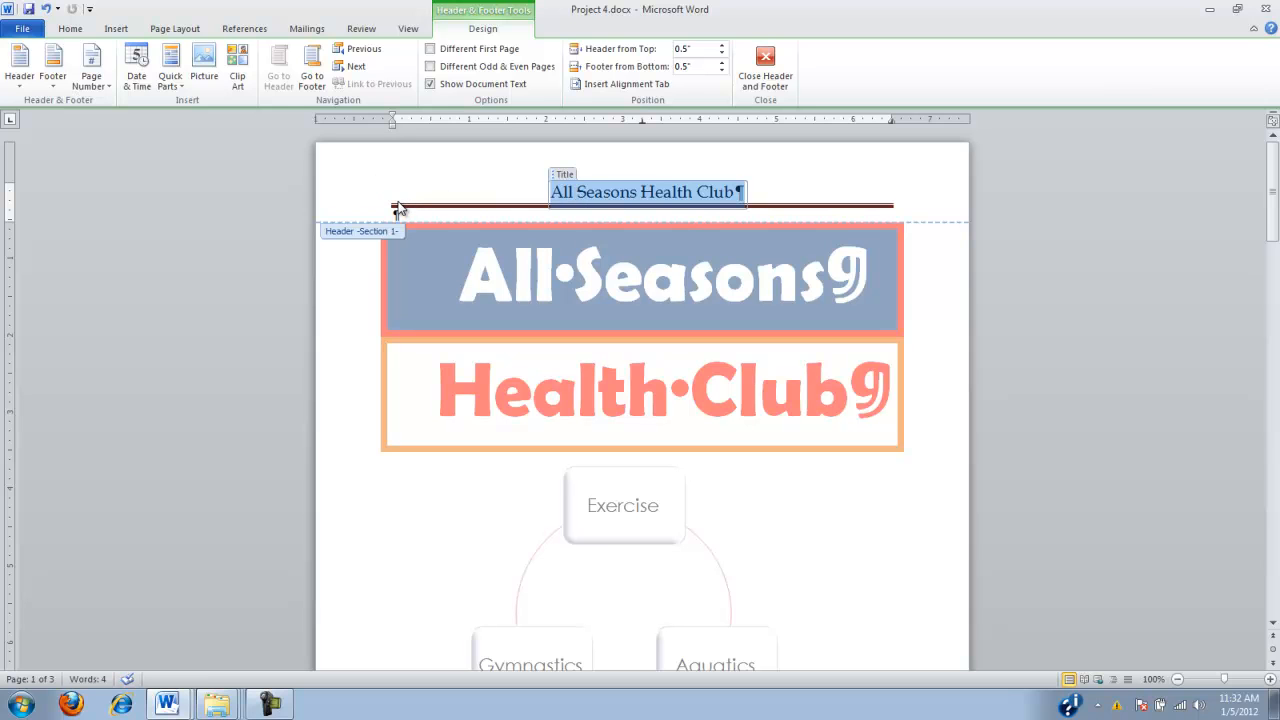
{"action": "left_click", "coordinate": [394, 201]}
{"action": "key", "text": "Delete"}
{"action": "key", "text": "Delete"}
{"action": "key", "text": "Delete"}
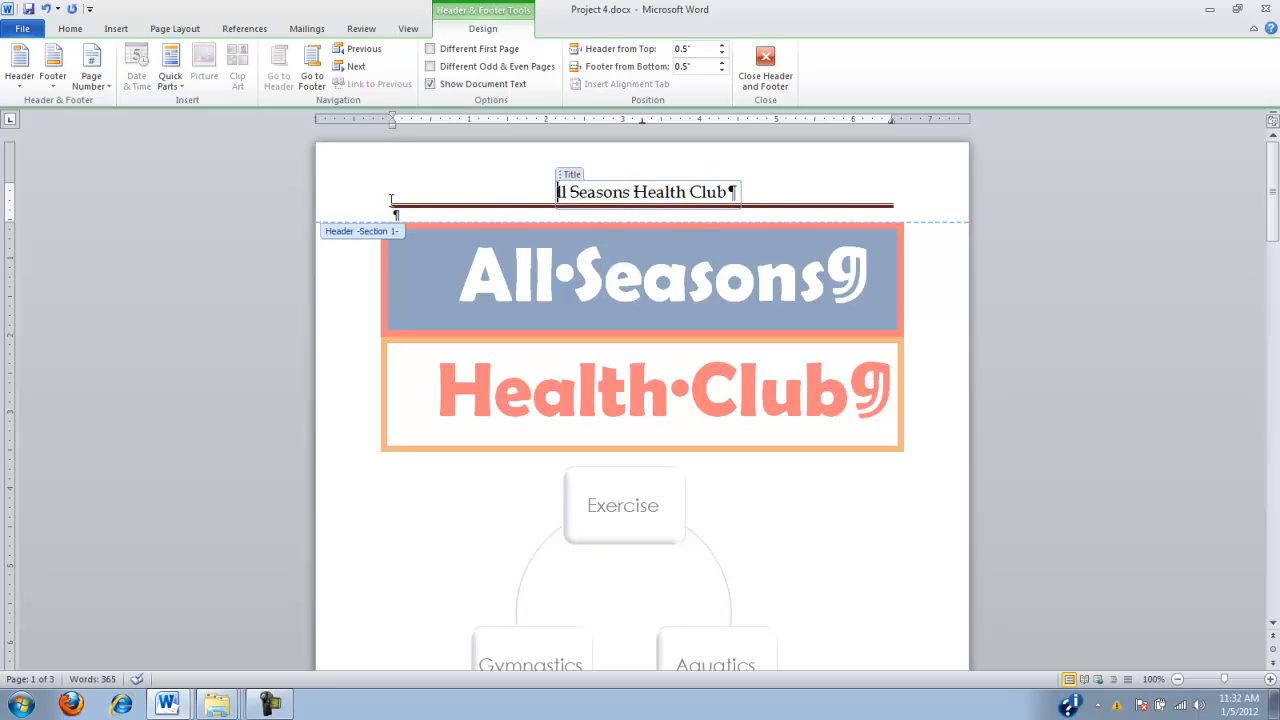
{"action": "key", "text": "Delete"}
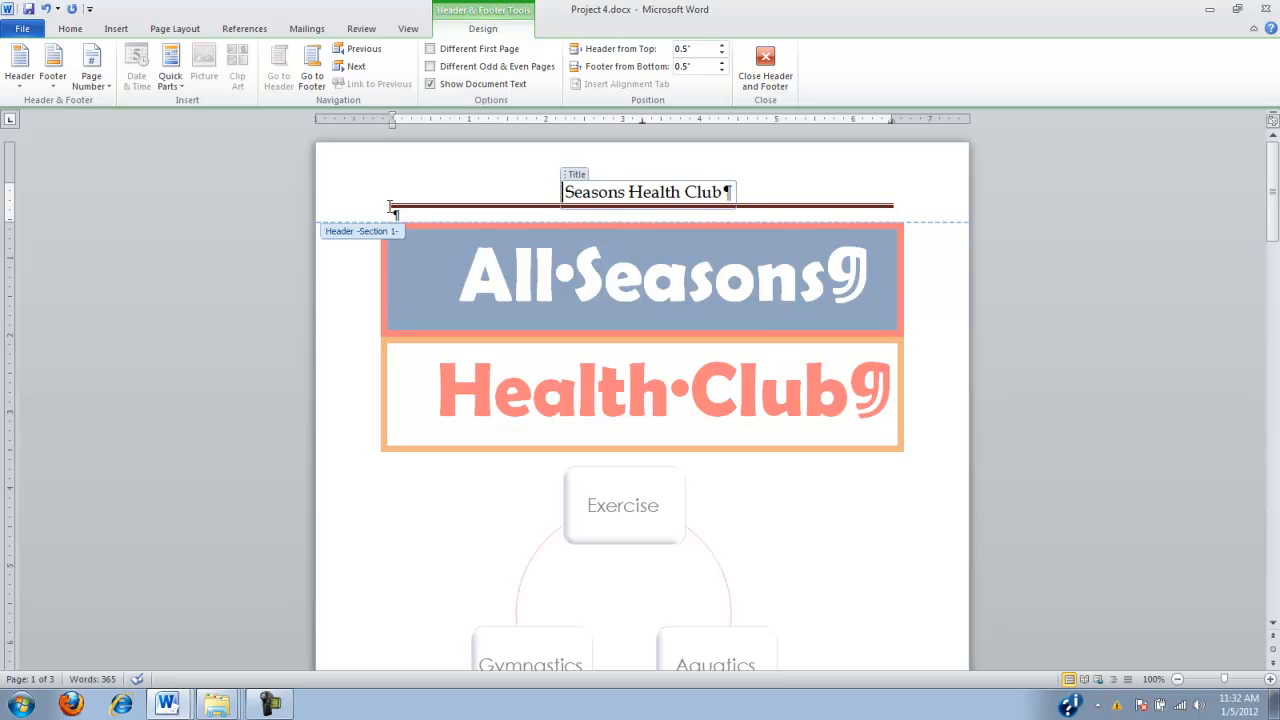
{"action": "key", "text": "Delete"}
{"action": "key", "text": "Delete"}
{"action": "key", "text": "Delete"}
{"action": "key", "text": "Delete"}
{"action": "key", "text": "Delete"}
{"action": "key", "text": "Delete"}
{"action": "key", "text": "Delete"}
{"action": "key", "text": "Delete"}
{"action": "key", "text": "Delete"}
{"action": "key", "text": "Delete"}
{"action": "key", "text": "Delete"}
{"action": "key", "text": "Delete"}
{"action": "key", "text": "Delete"}
{"action": "key", "text": "Delete"}
{"action": "key", "text": "Delete"}
{"action": "key", "text": "Delete"}
{"action": "key", "text": "Delete"}
{"action": "key", "text": "Delete"}
{"action": "key", "text": "Delete"}
{"action": "key", "text": "Delete"}
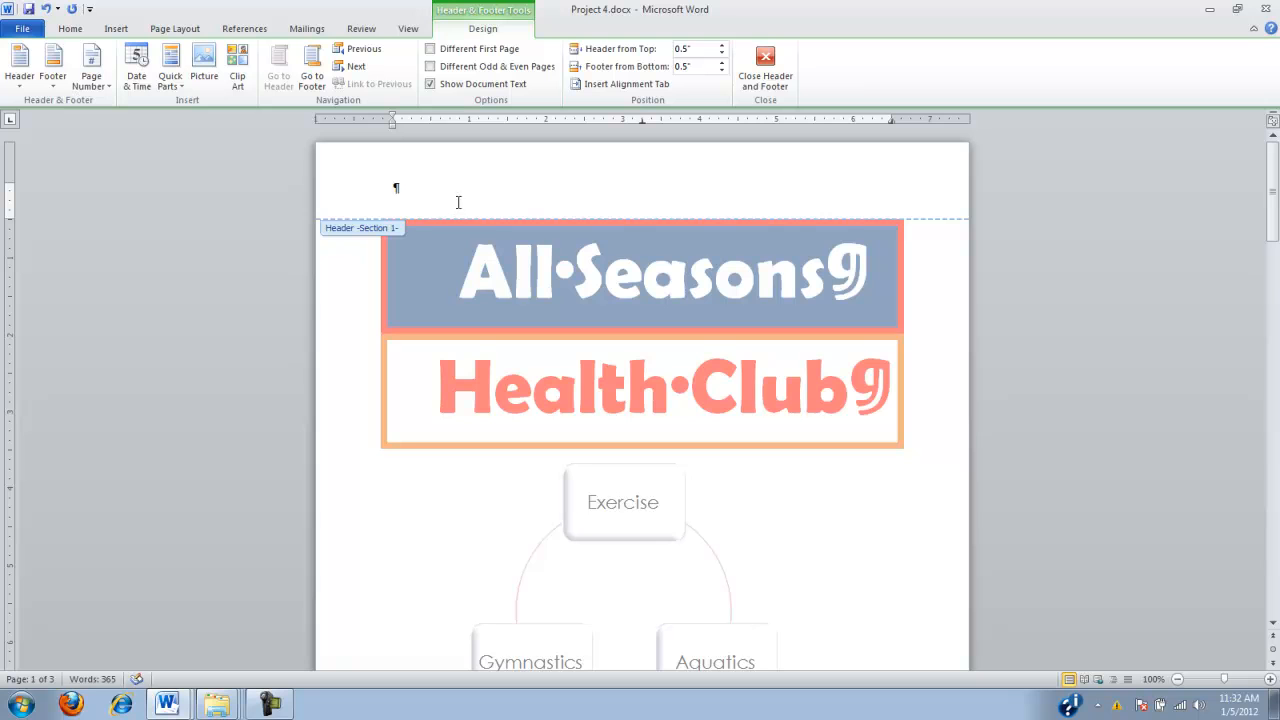
{"action": "left_click", "coordinate": [765, 72]}
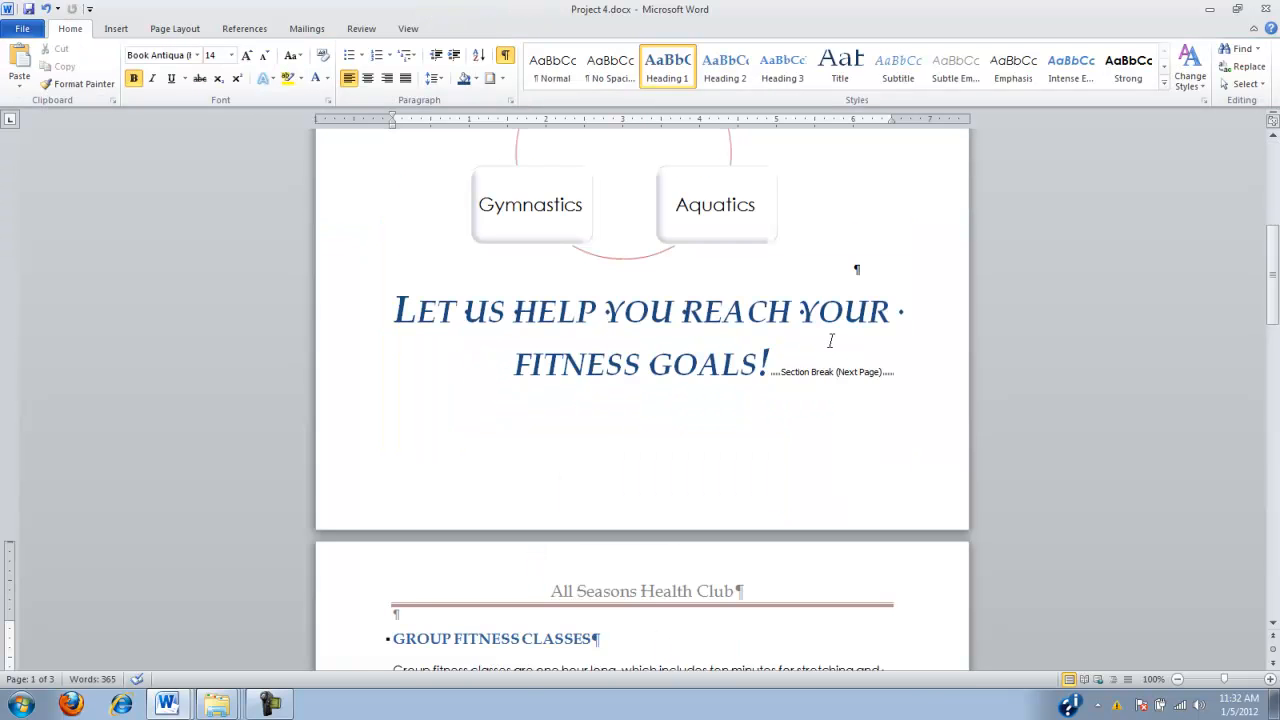
Insert a built-in double-line footer with placeholder text and a page number, starting from the first page
{"action": "mouse_move", "coordinate": [1272, 300]}
{"action": "left_mouse_down"}
{"action": "mouse_move", "coordinate": [1272, 360]}
{"action": "mouse_move", "coordinate": [1230, 190]}
{"action": "left_mouse_up"}
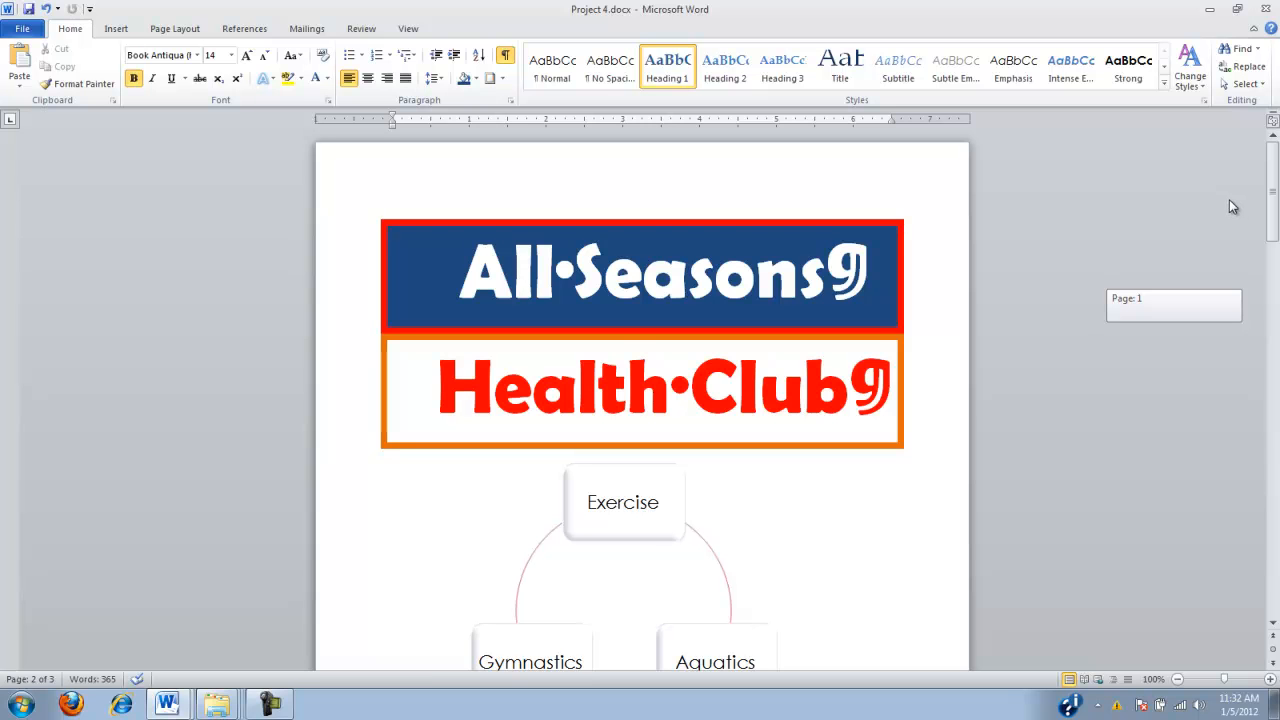
{"action": "left_click_drag", "start_coordinate": [1230, 207], "coordinate": [1277, 290]}
{"action": "left_click", "coordinate": [643, 500]}
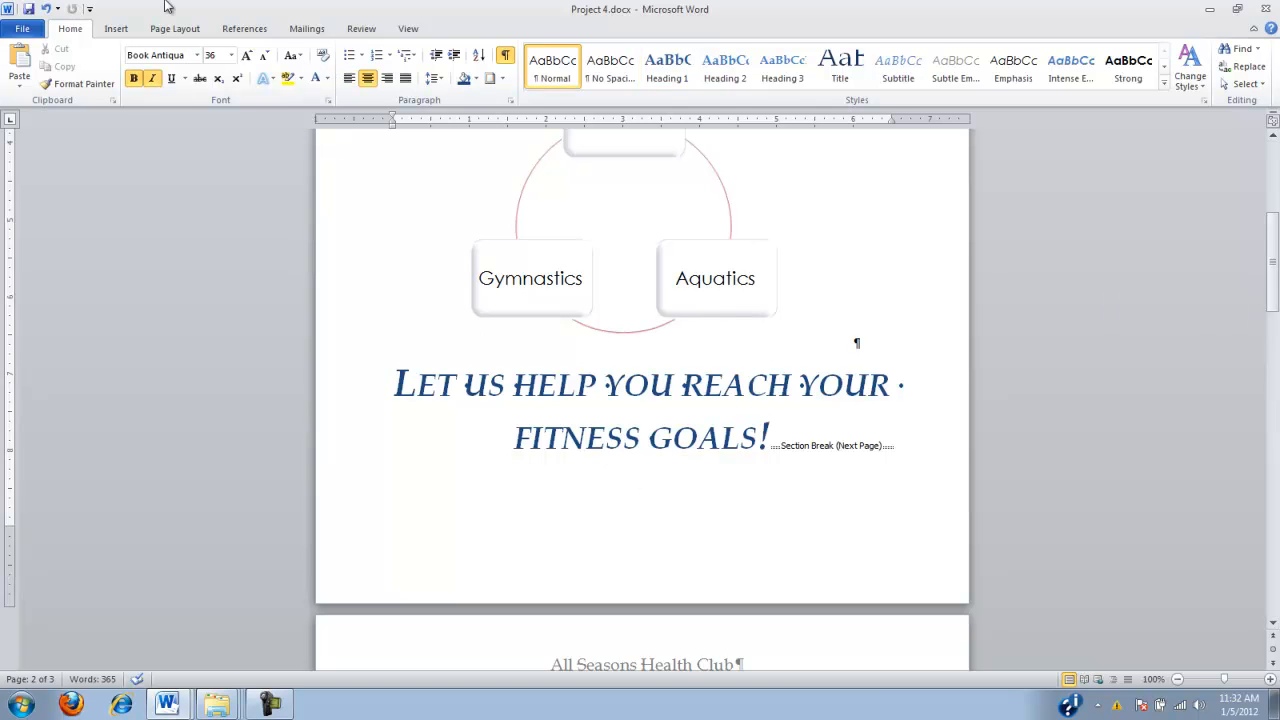
{"action": "left_click", "coordinate": [115, 28]}
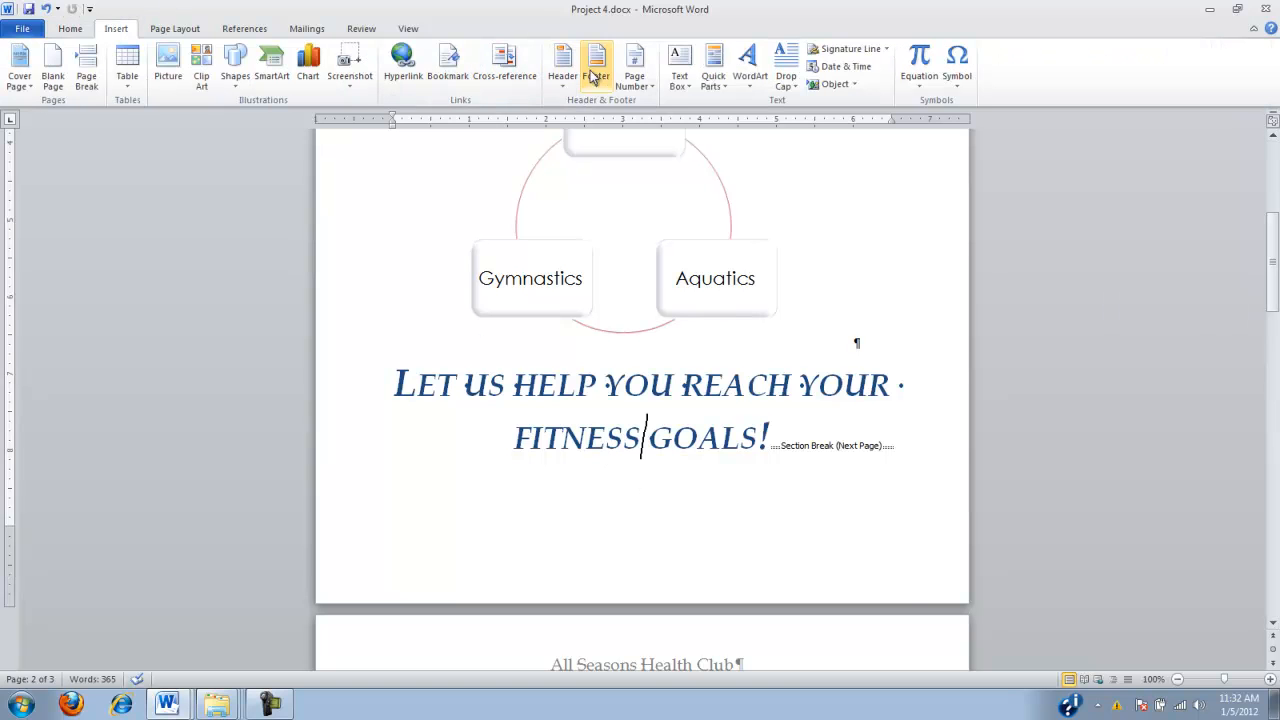
{"action": "left_click", "coordinate": [595, 70]}
{"action": "left_click", "coordinate": [634, 300]}
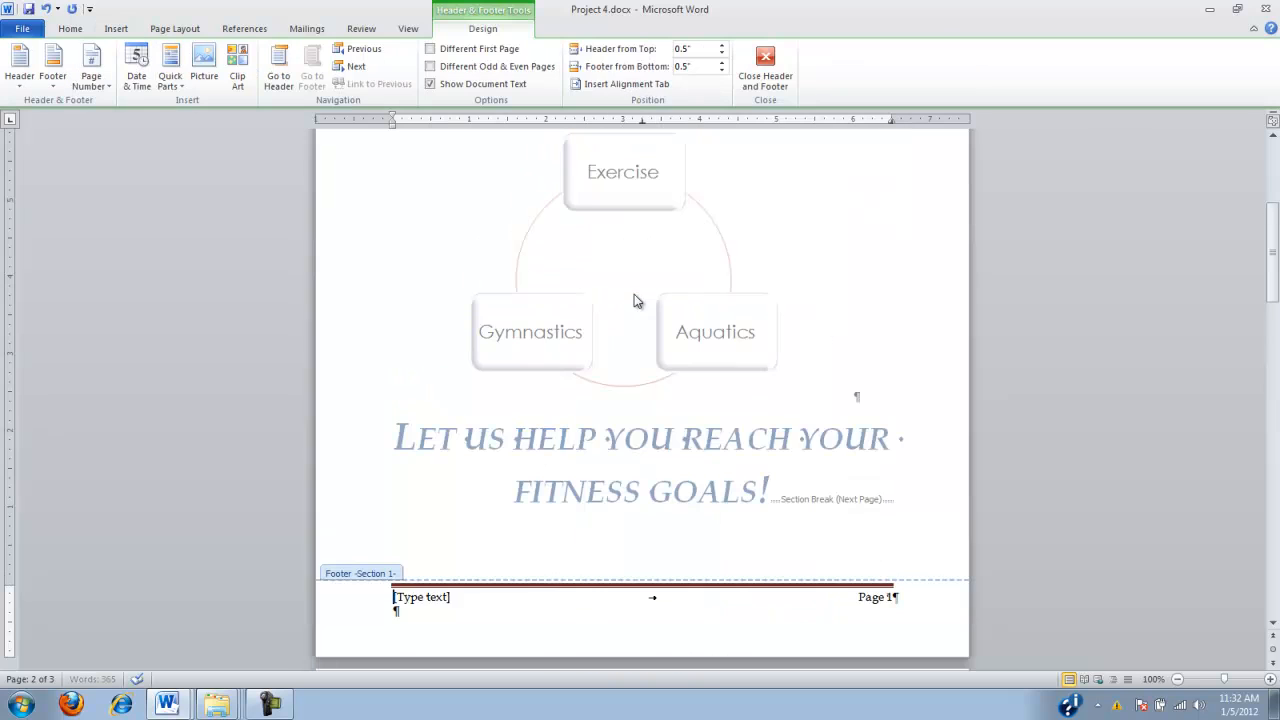
Replace the footer's placeholder with "CALL", the club's phone number and "TO JOIN", and close footer editing
{"action": "left_click", "coordinate": [438, 600]}
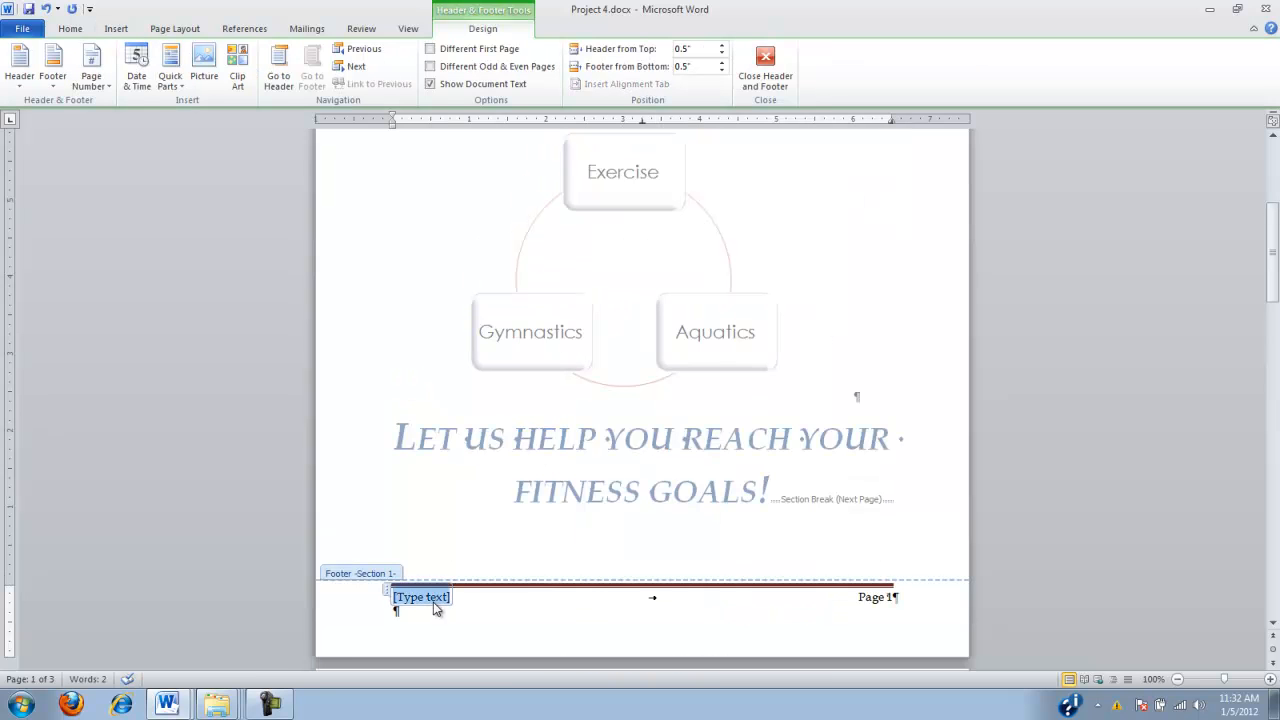
{"action": "type", "text": "CALL 555-2283 TO"}
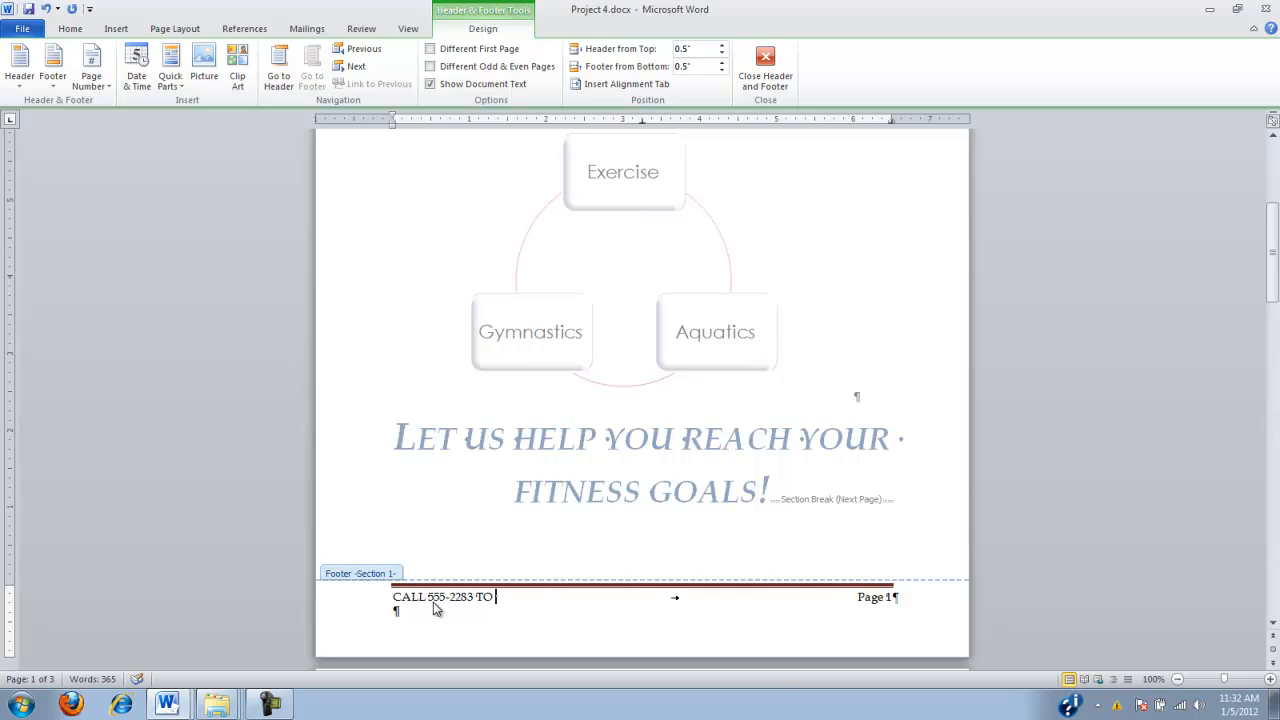
{"action": "type", "text": "JOIN"}
{"action": "left_click_drag", "start_coordinate": [1272, 262], "coordinate": [1276, 318]}
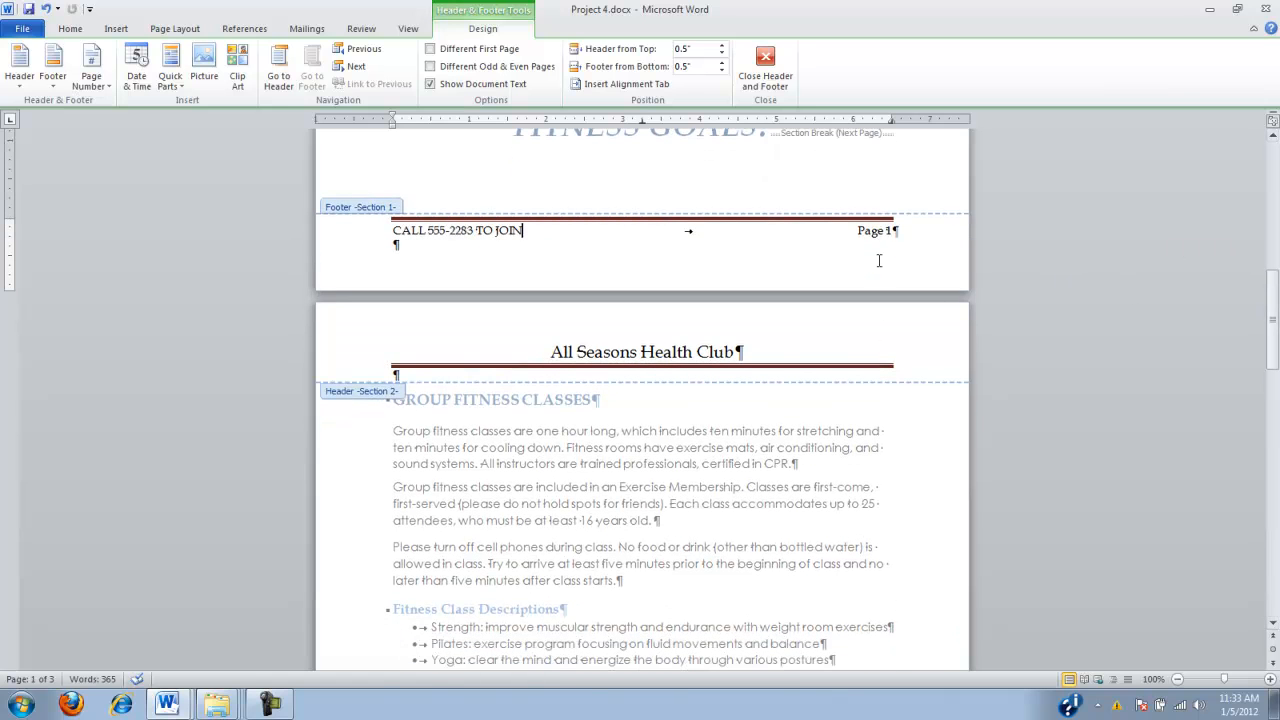
{"action": "left_click", "coordinate": [774, 81]}
{"action": "scroll", "coordinate": [761, 448], "scroll_direction": "down", "scroll_amount": 8}
{"action": "left_click", "coordinate": [770, 75]}
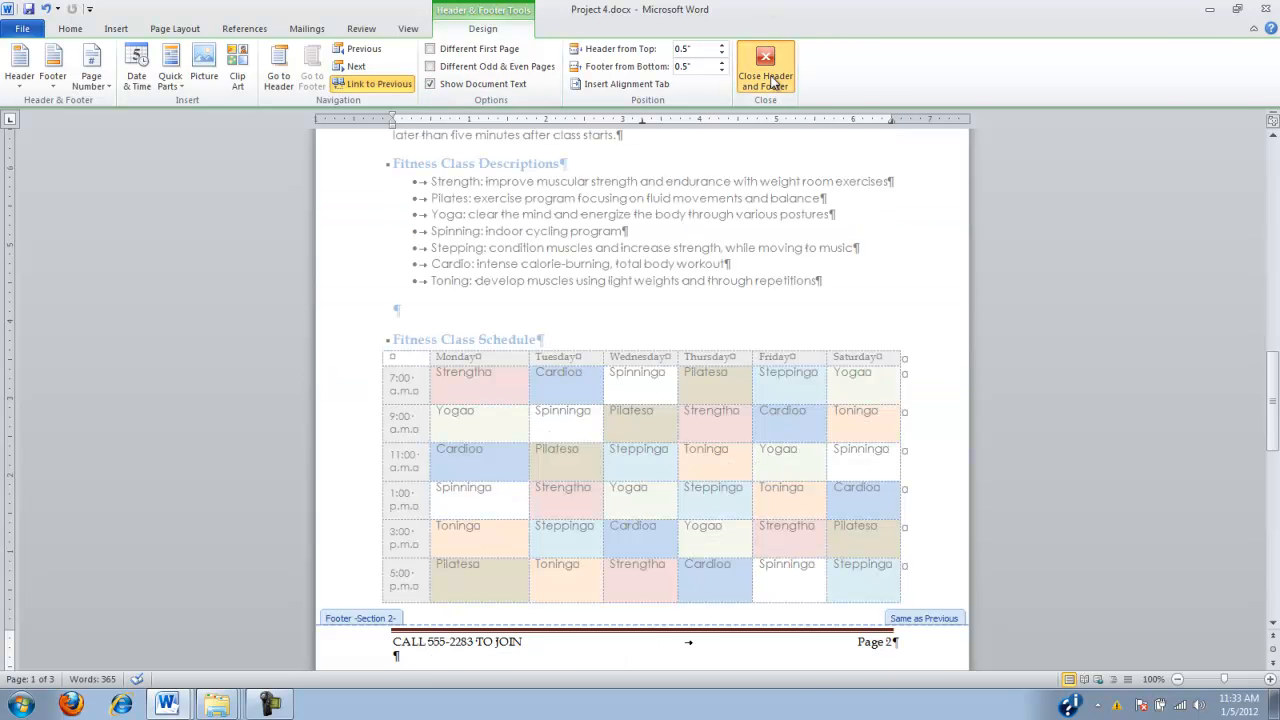
Unlink the Section 2 footer from the previous section and close footer editing
{"action": "double_click", "coordinate": [746, 274]}
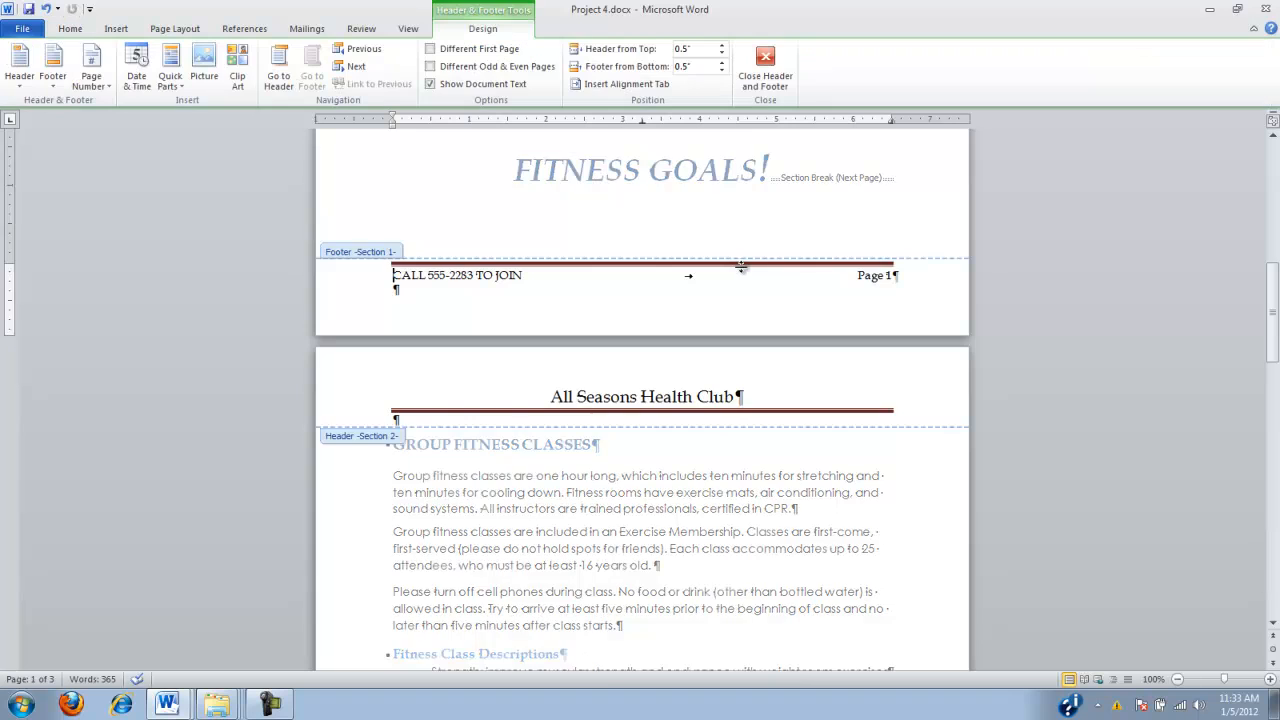
{"action": "scroll", "coordinate": [571, 323], "scroll_direction": "down", "scroll_amount": 11}
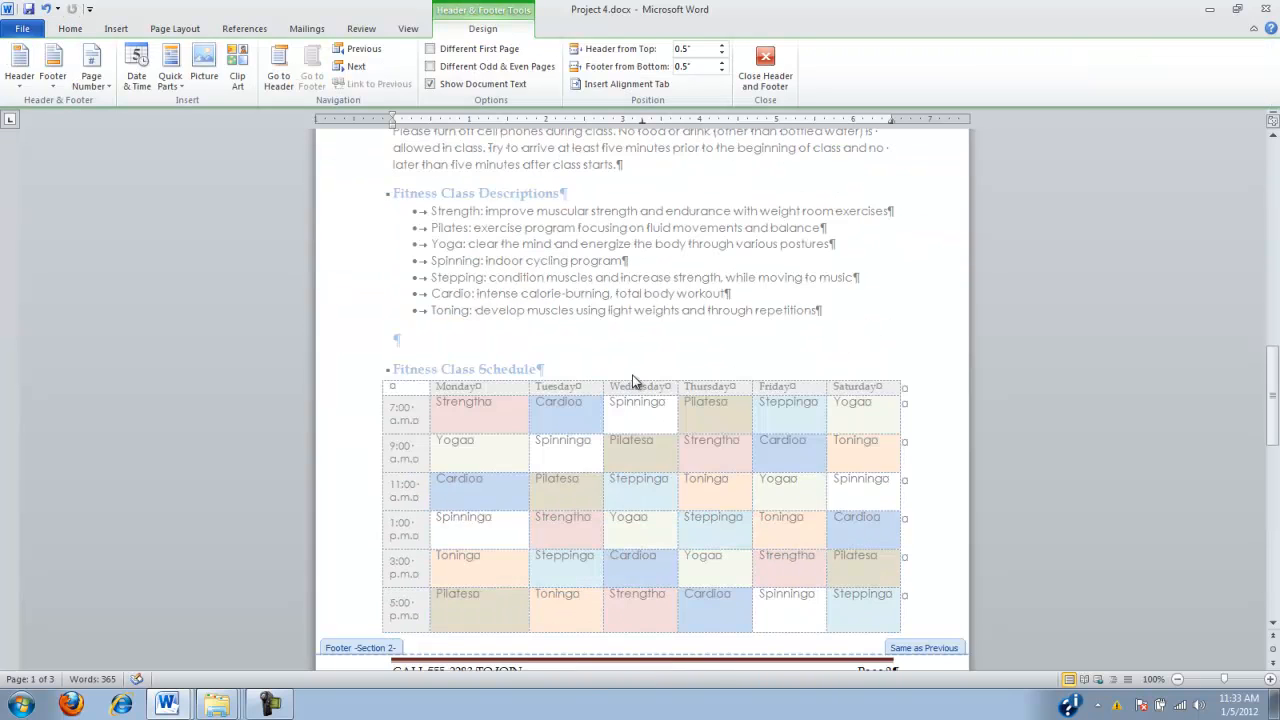
{"action": "scroll", "coordinate": [634, 380], "scroll_direction": "up", "scroll_amount": 7}
{"action": "scroll", "coordinate": [634, 380], "scroll_direction": "up", "scroll_amount": 4}
{"action": "scroll", "coordinate": [634, 380], "scroll_direction": "down", "scroll_amount": 11}
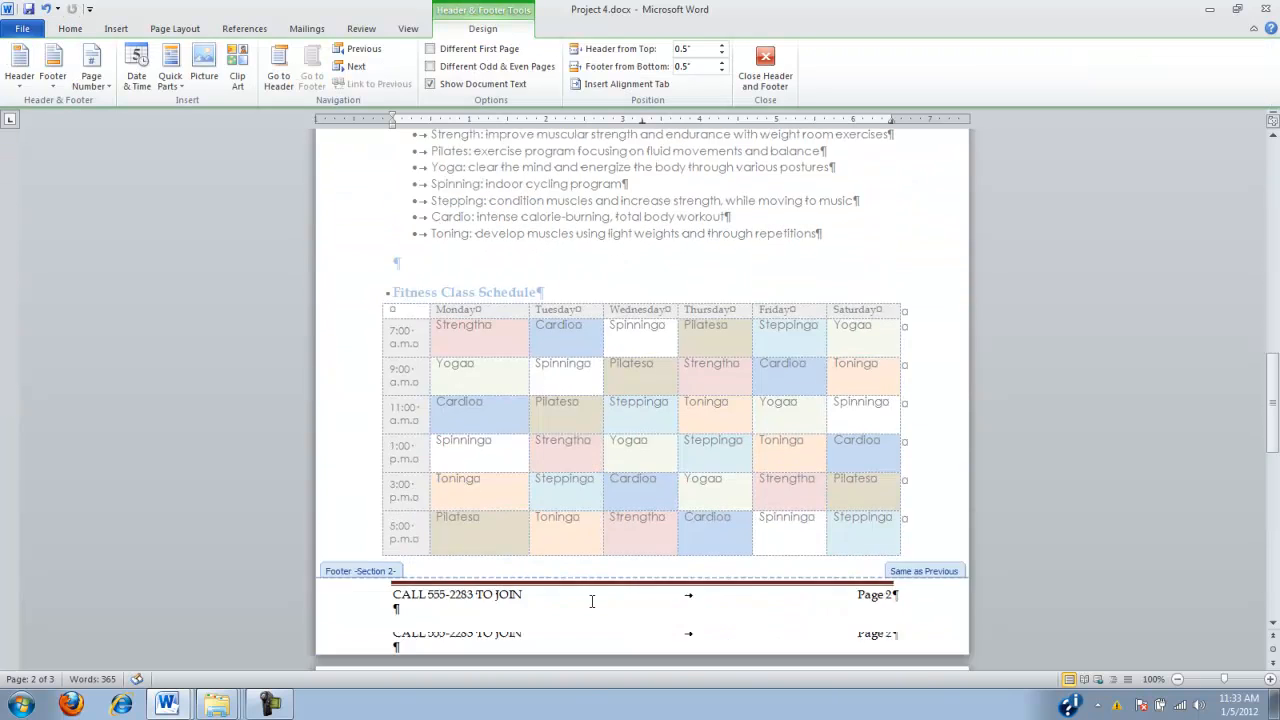
{"action": "left_click", "coordinate": [561, 549]}
{"action": "left_click", "coordinate": [382, 85]}
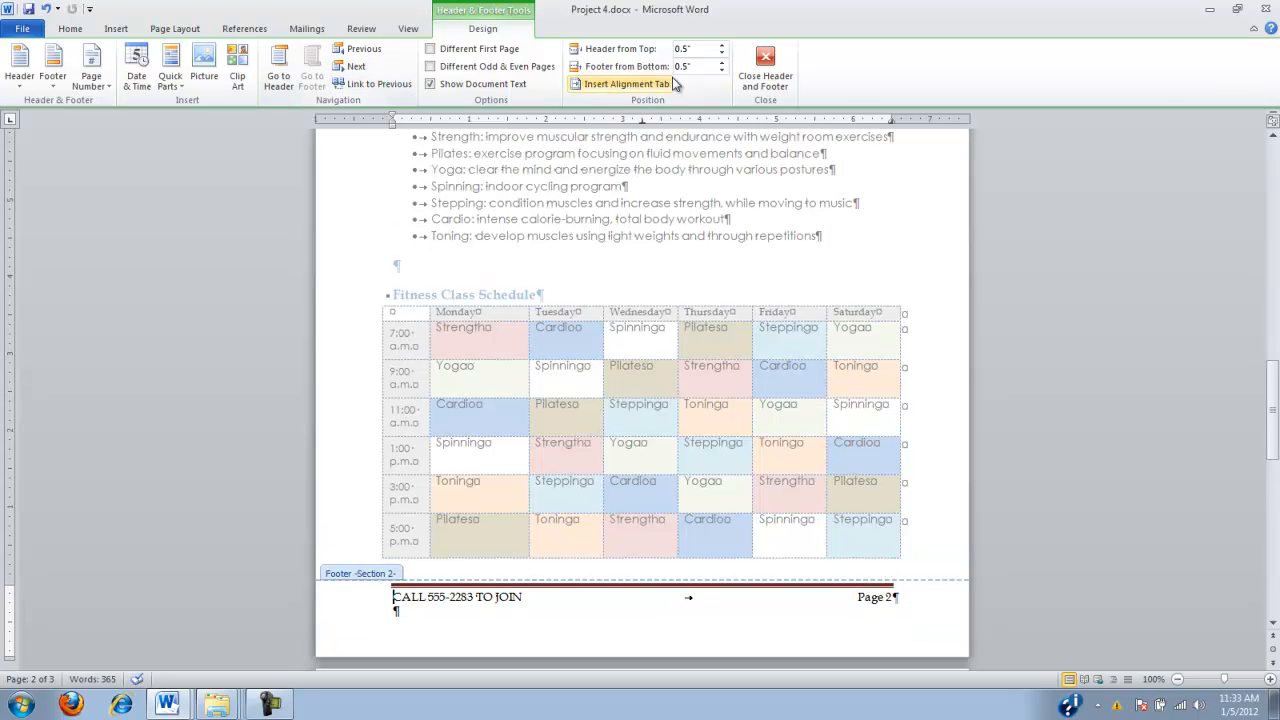
{"action": "left_click", "coordinate": [752, 64]}
Delete the footer text, page number and line from the Section 1 footer on the first page, then close footer editing
{"action": "scroll", "coordinate": [757, 222], "scroll_direction": "up", "scroll_amount": 5}
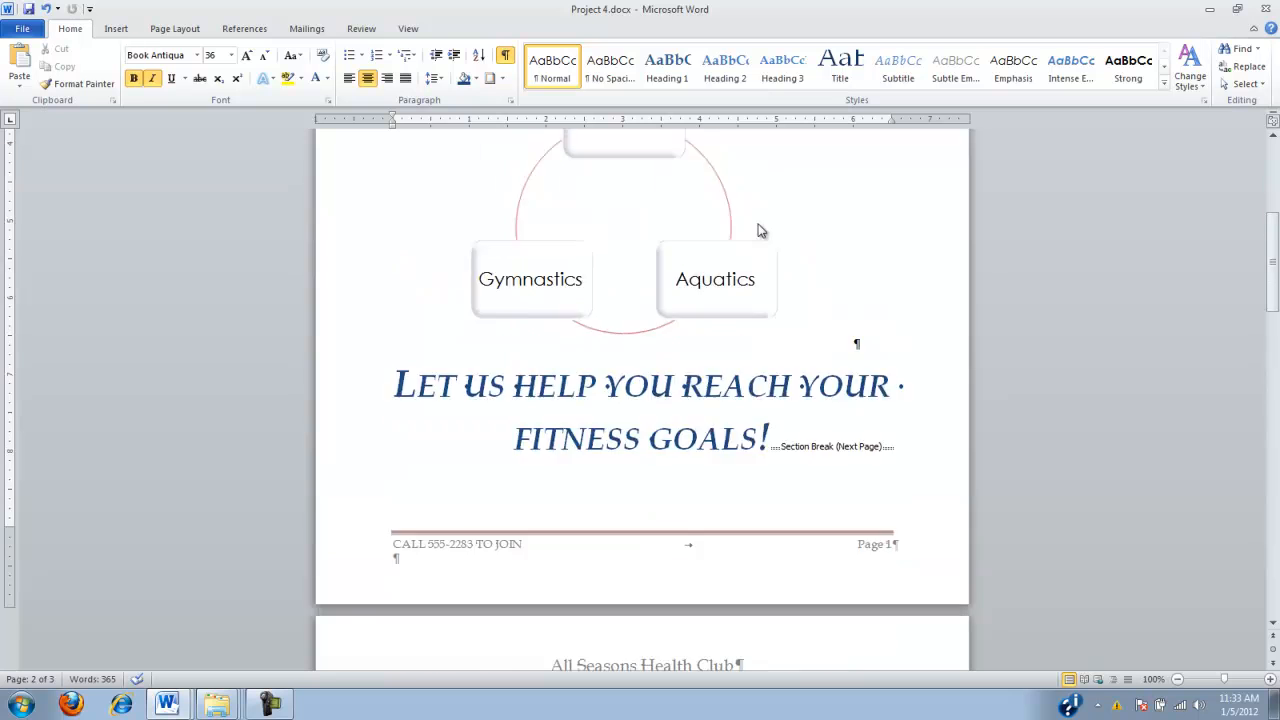
{"action": "scroll", "coordinate": [757, 222], "scroll_direction": "down", "scroll_amount": 4}
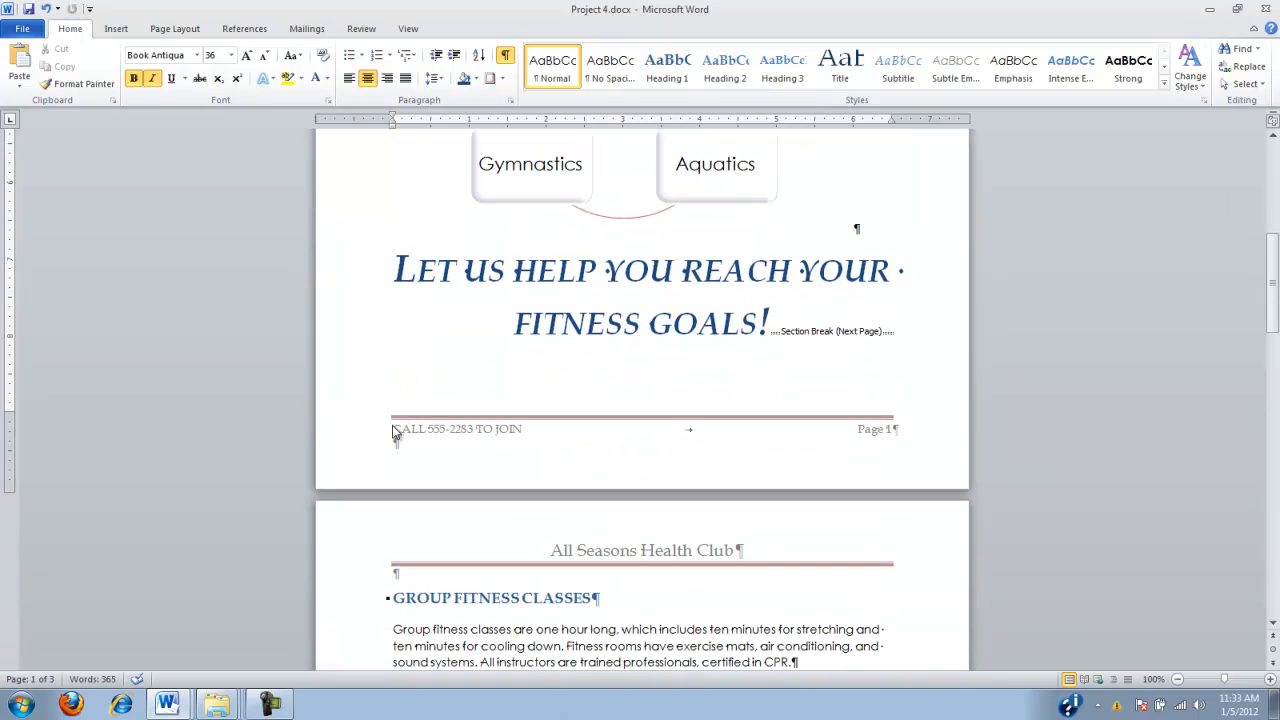
{"action": "double_click", "coordinate": [396, 429]}
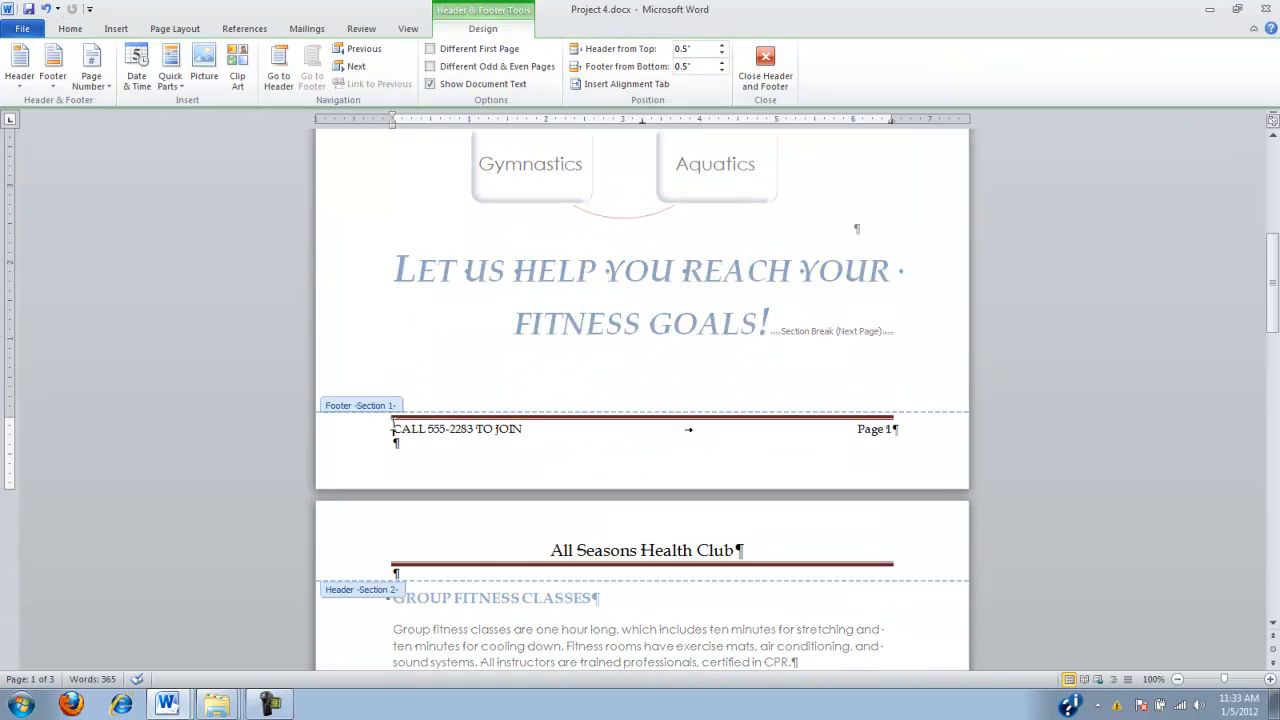
{"action": "left_click_drag", "start_coordinate": [393, 430], "coordinate": [585, 447]}
{"action": "key", "text": "Delete"}
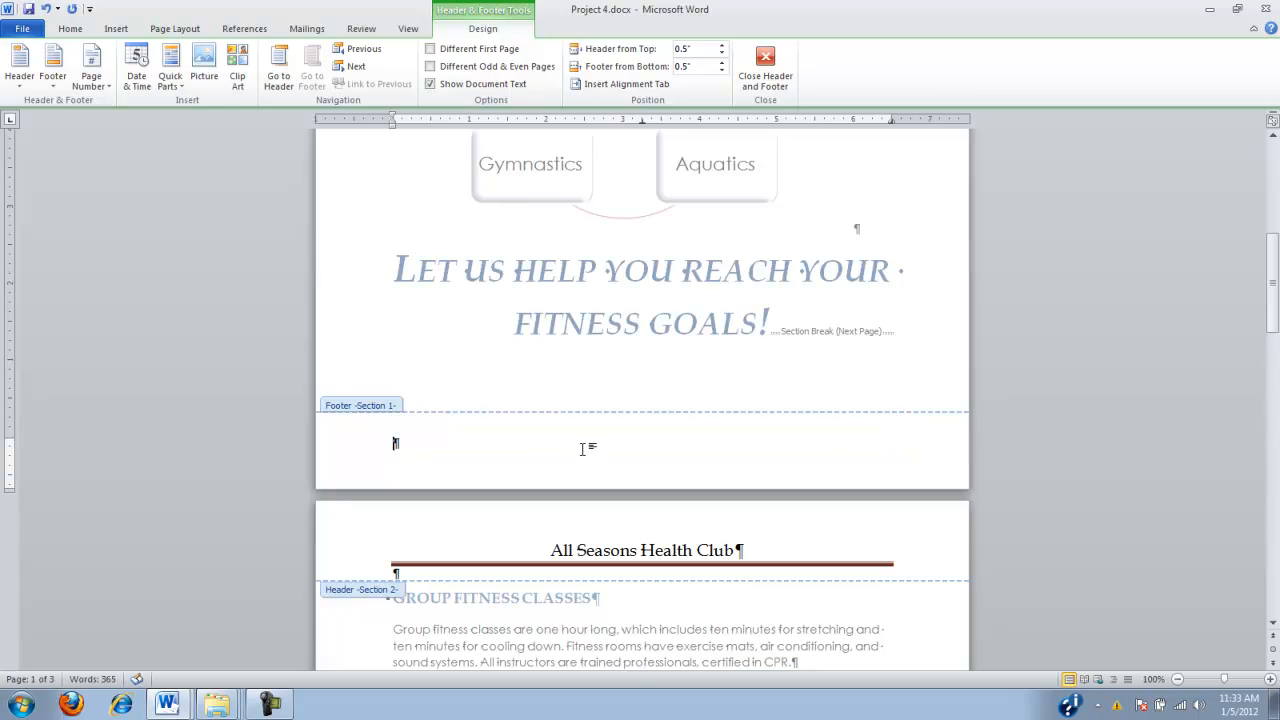
{"action": "left_click", "coordinate": [765, 70]}
{"action": "scroll", "coordinate": [780, 325], "scroll_direction": "down", "scroll_amount": 7}
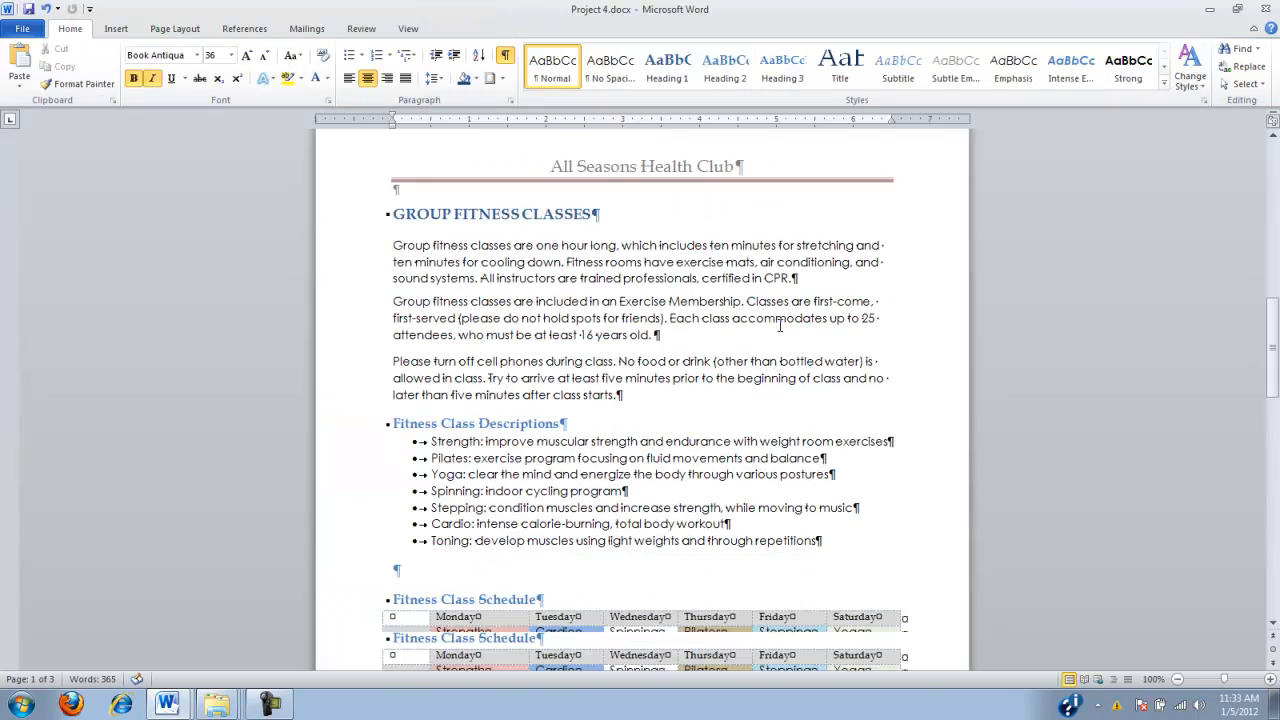
{"action": "scroll", "coordinate": [780, 325], "scroll_direction": "down", "scroll_amount": 6}
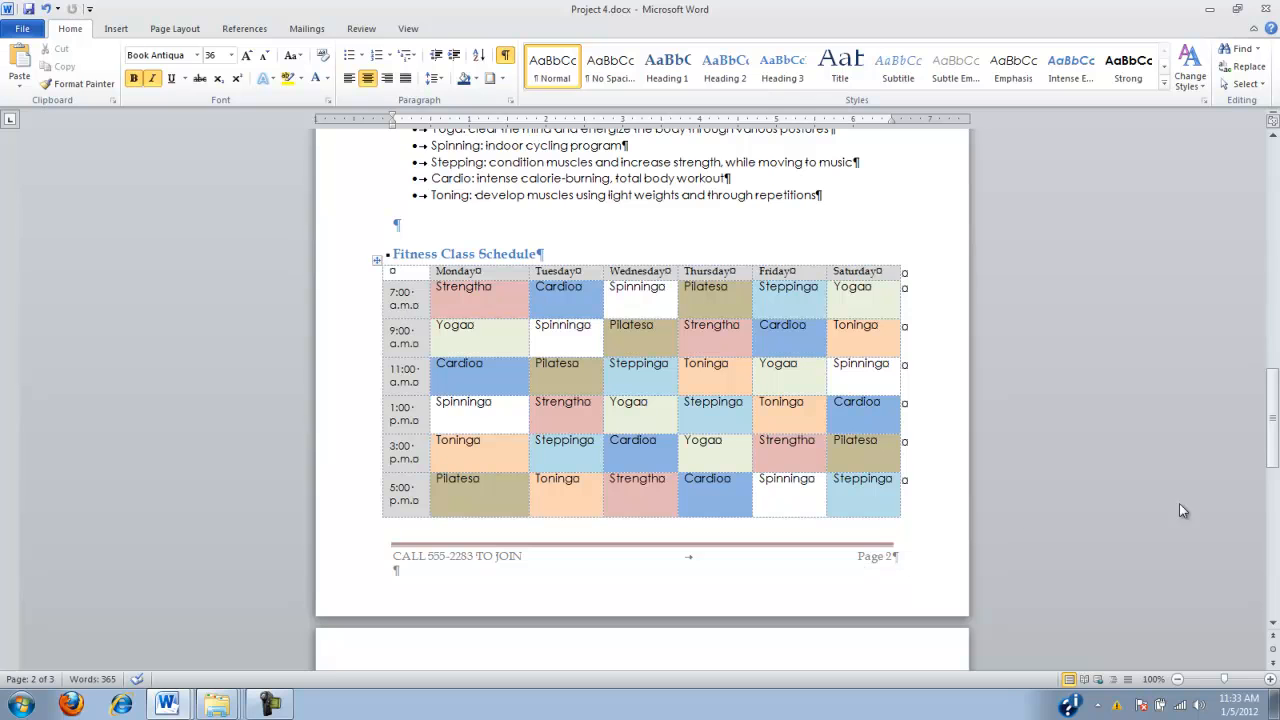
{"action": "mouse_move", "coordinate": [1272, 418]}
{"action": "left_mouse_down"}
{"action": "mouse_move", "coordinate": [1272, 255]}
{"action": "mouse_move", "coordinate": [1272, 417]}
{"action": "left_mouse_up"}
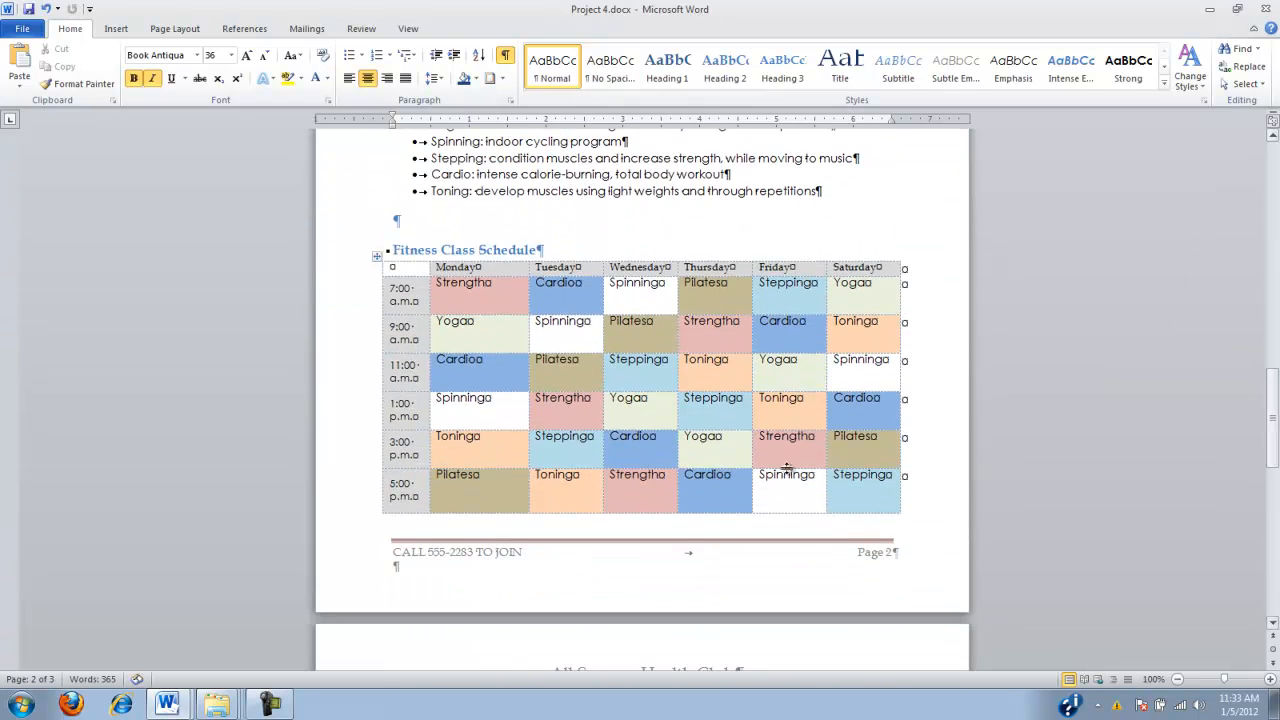
Set the Section 2 footer's page numbering to start at 1 and close footer editing
{"action": "double_click", "coordinate": [868, 558]}
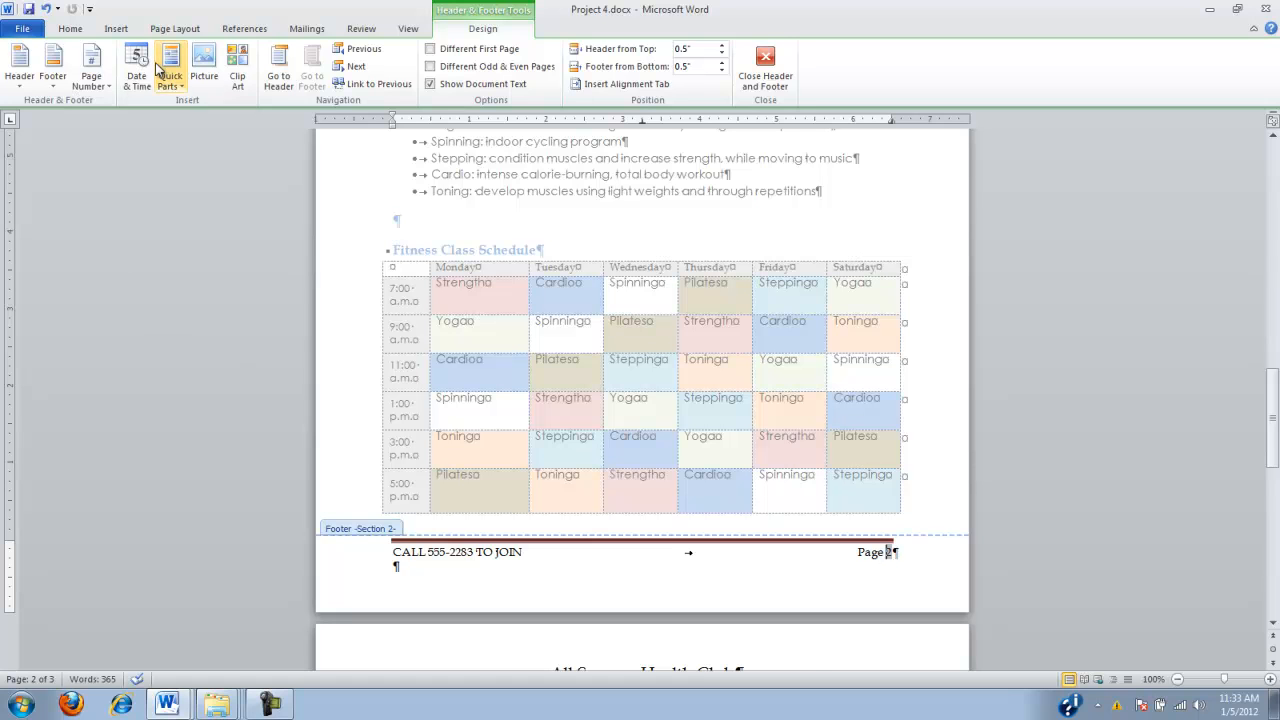
{"action": "left_click", "coordinate": [93, 78]}
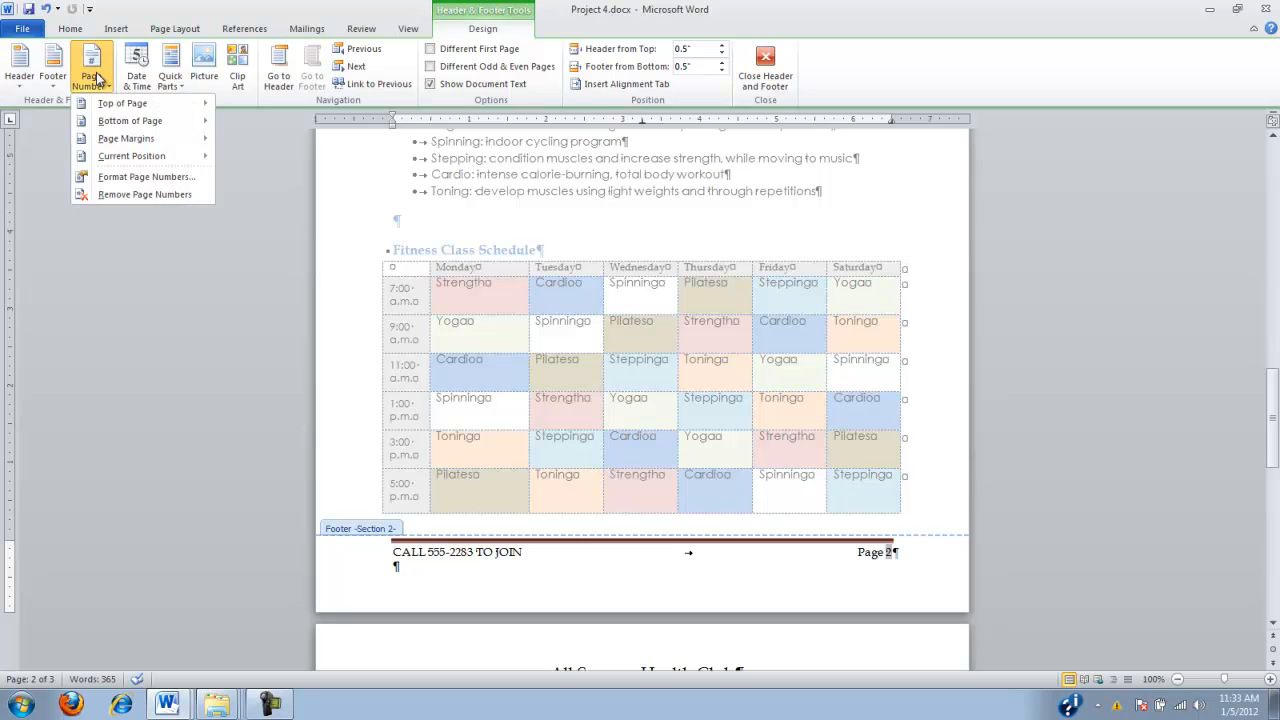
{"action": "left_click", "coordinate": [124, 177]}
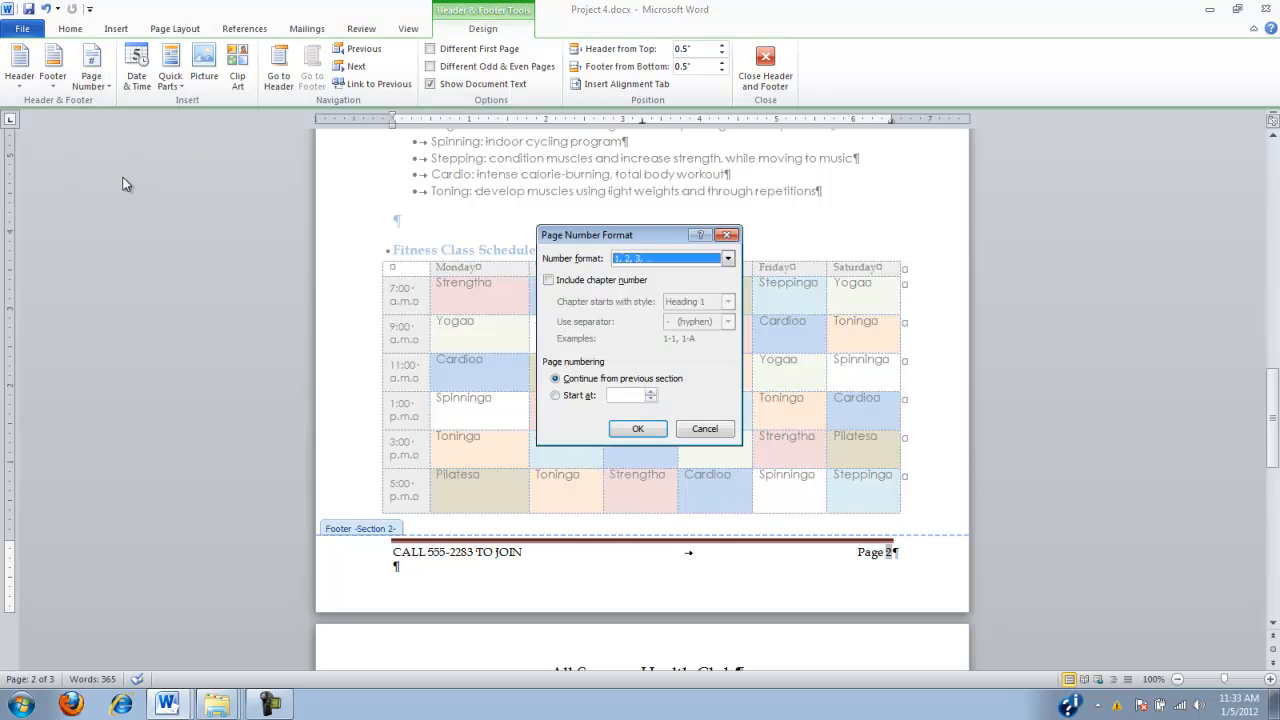
{"action": "left_click", "coordinate": [554, 396]}
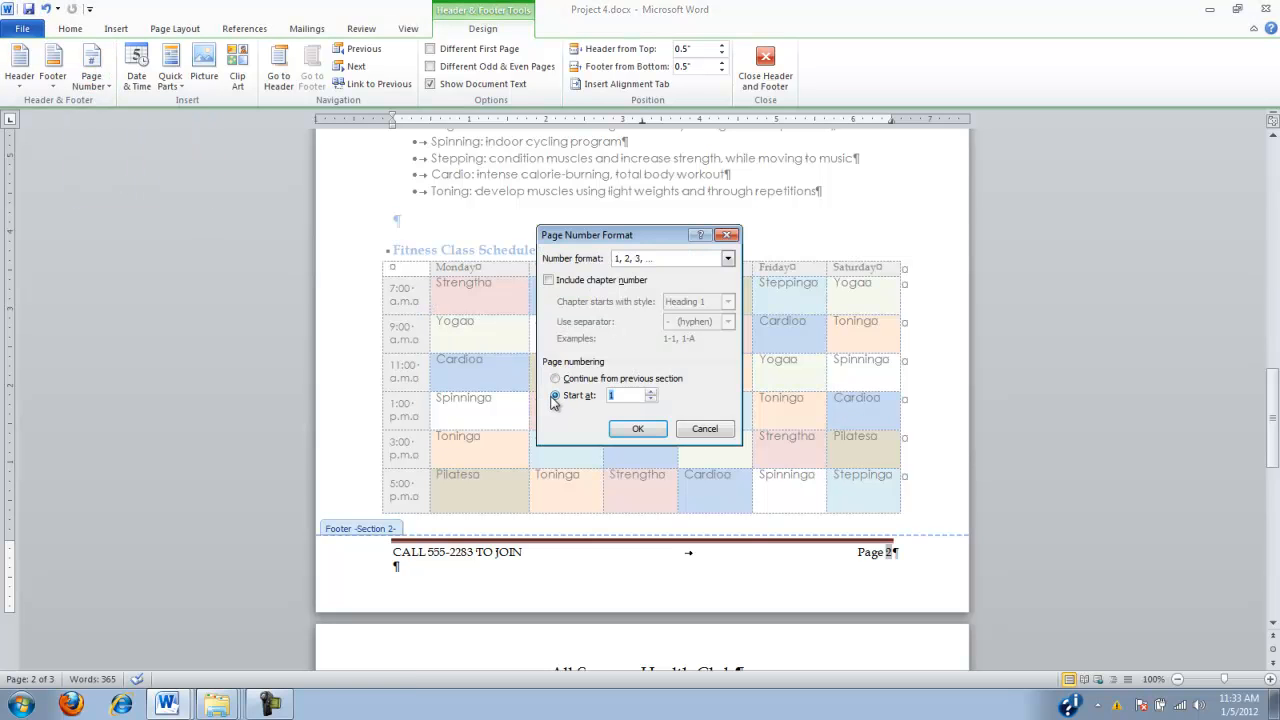
{"action": "left_click", "coordinate": [640, 429]}
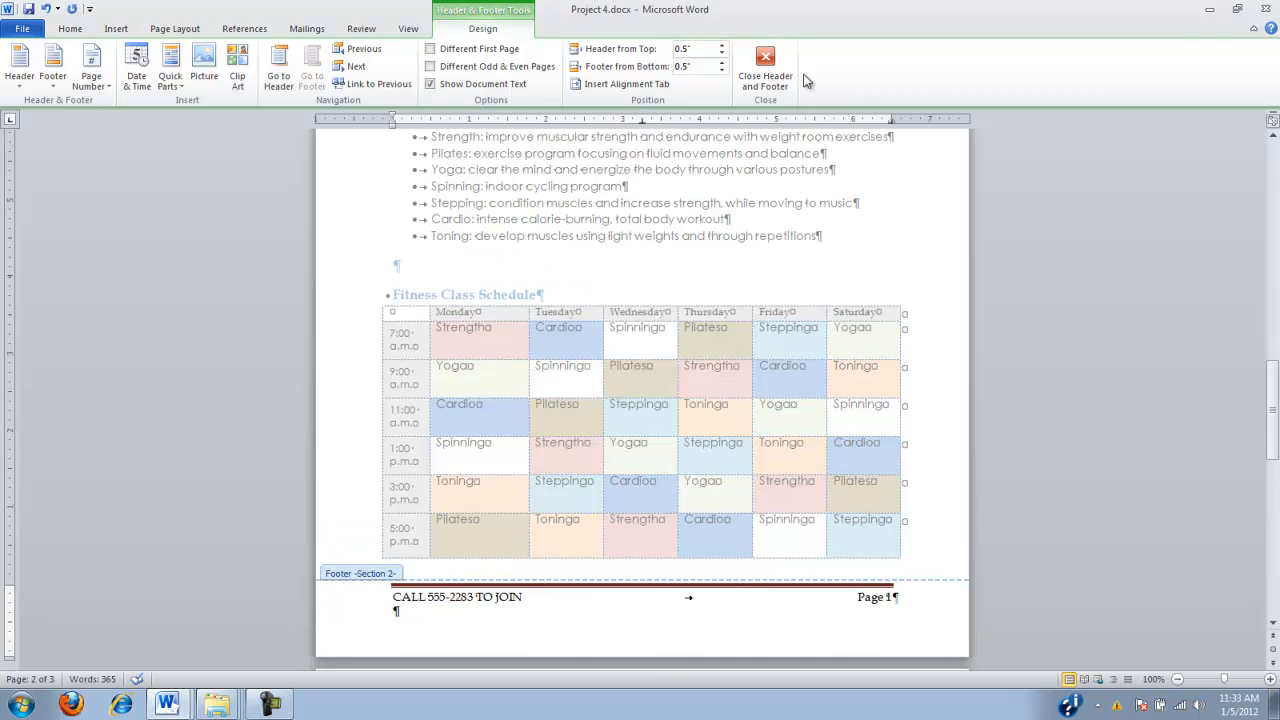
{"action": "left_click", "coordinate": [773, 57]}
Sort the bulleted list under Fitness Class Descriptions by paragraph text in ascending order
{"action": "left_click_drag", "start_coordinate": [1271, 345], "coordinate": [1276, 600]}
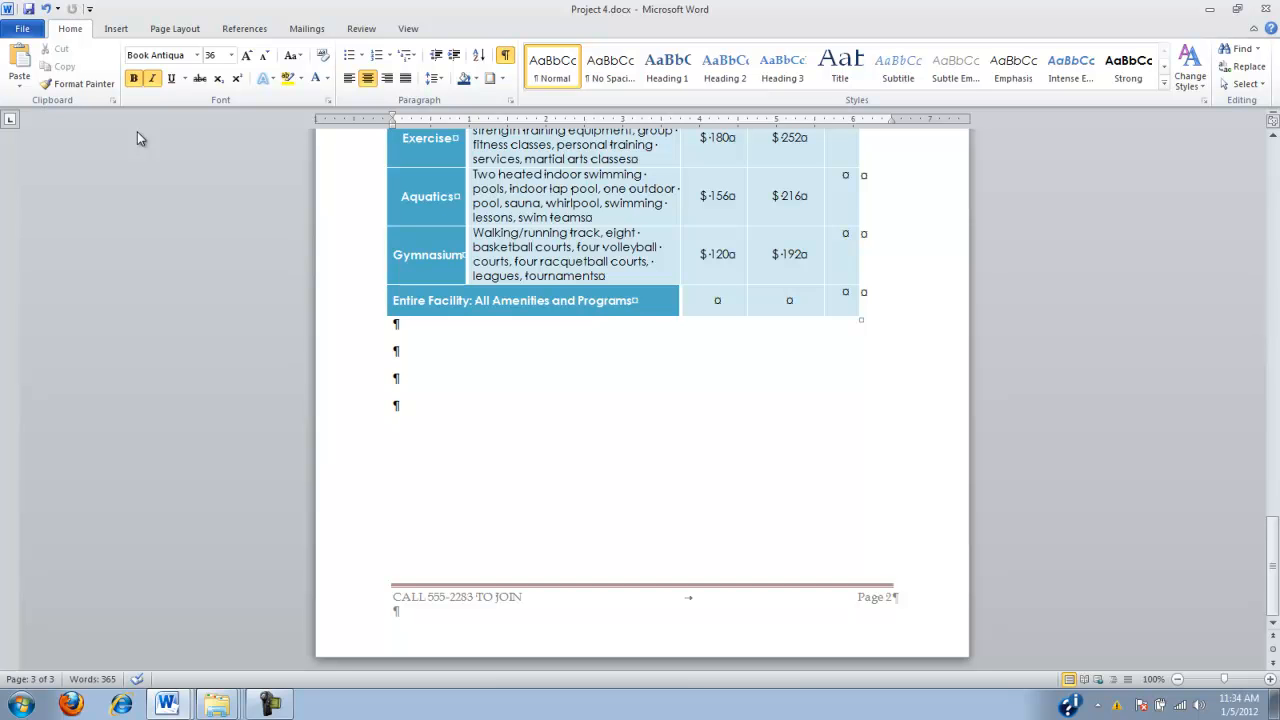
{"action": "scroll", "coordinate": [374, 234], "scroll_direction": "up", "scroll_amount": 15}
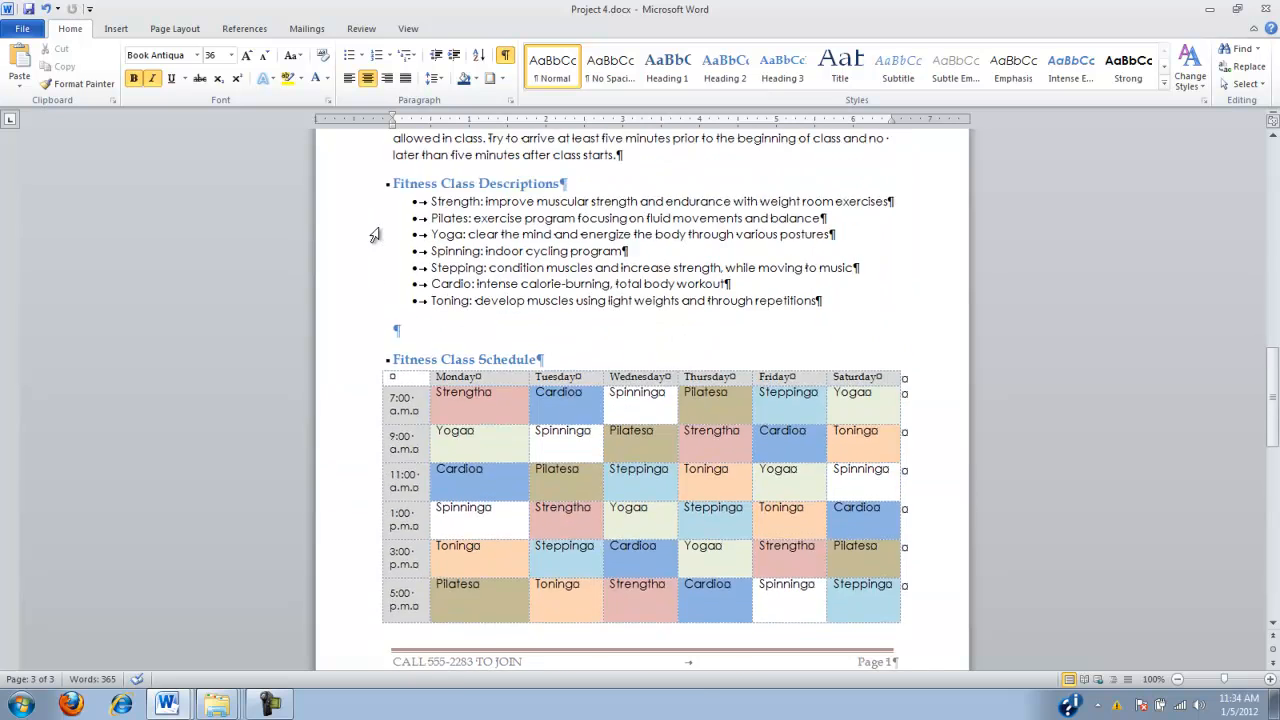
{"action": "scroll", "coordinate": [374, 234], "scroll_direction": "up", "scroll_amount": 5}
{"action": "left_click_drag", "start_coordinate": [432, 432], "coordinate": [828, 529]}
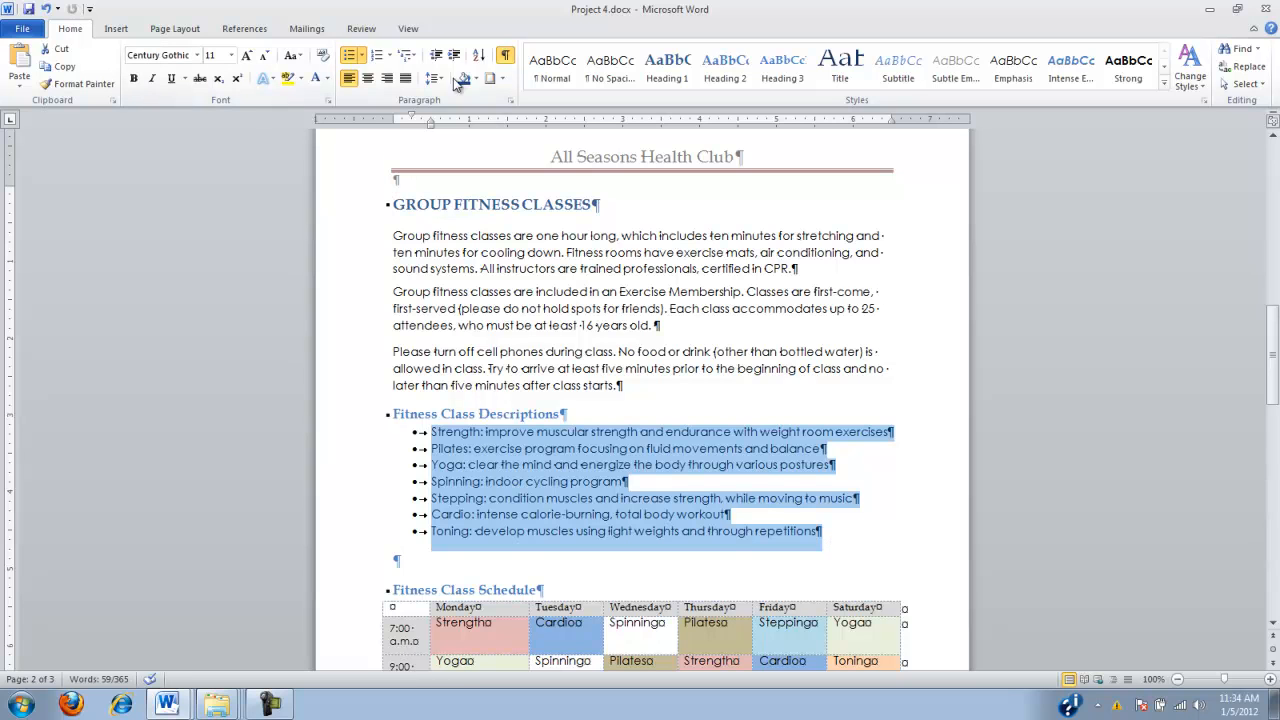
{"action": "left_click", "coordinate": [478, 55]}
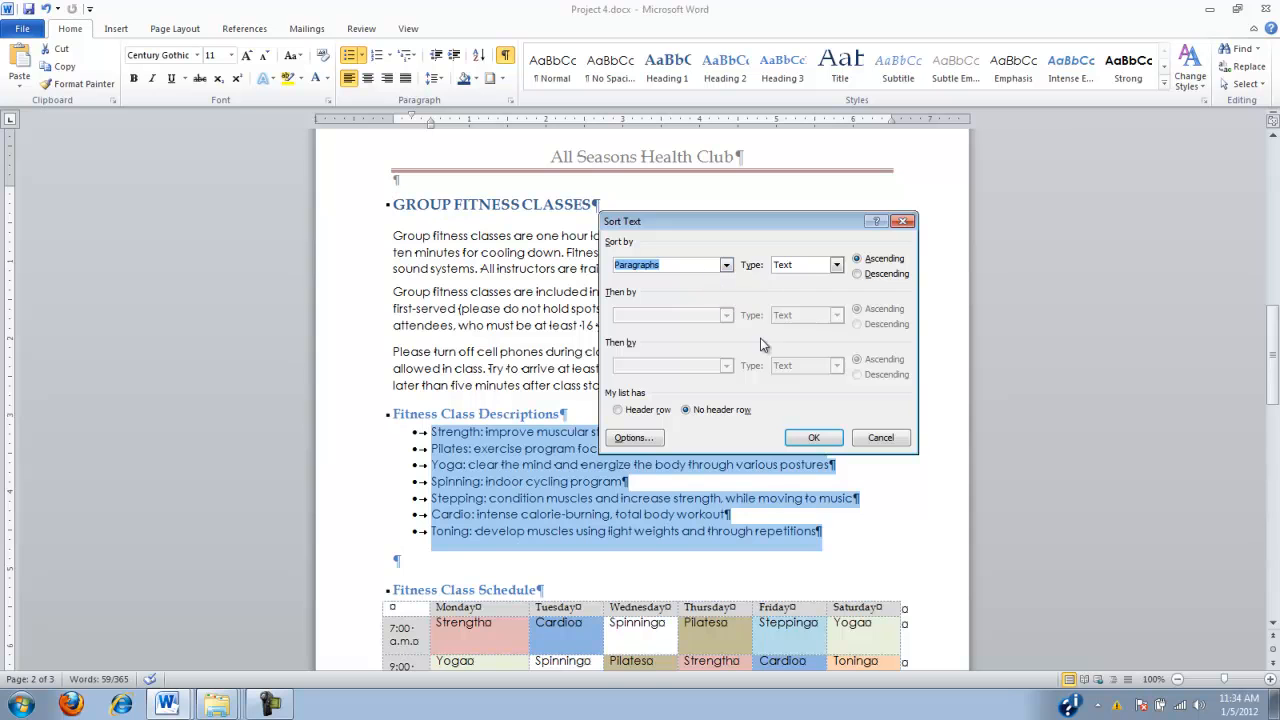
{"action": "left_click", "coordinate": [797, 439]}
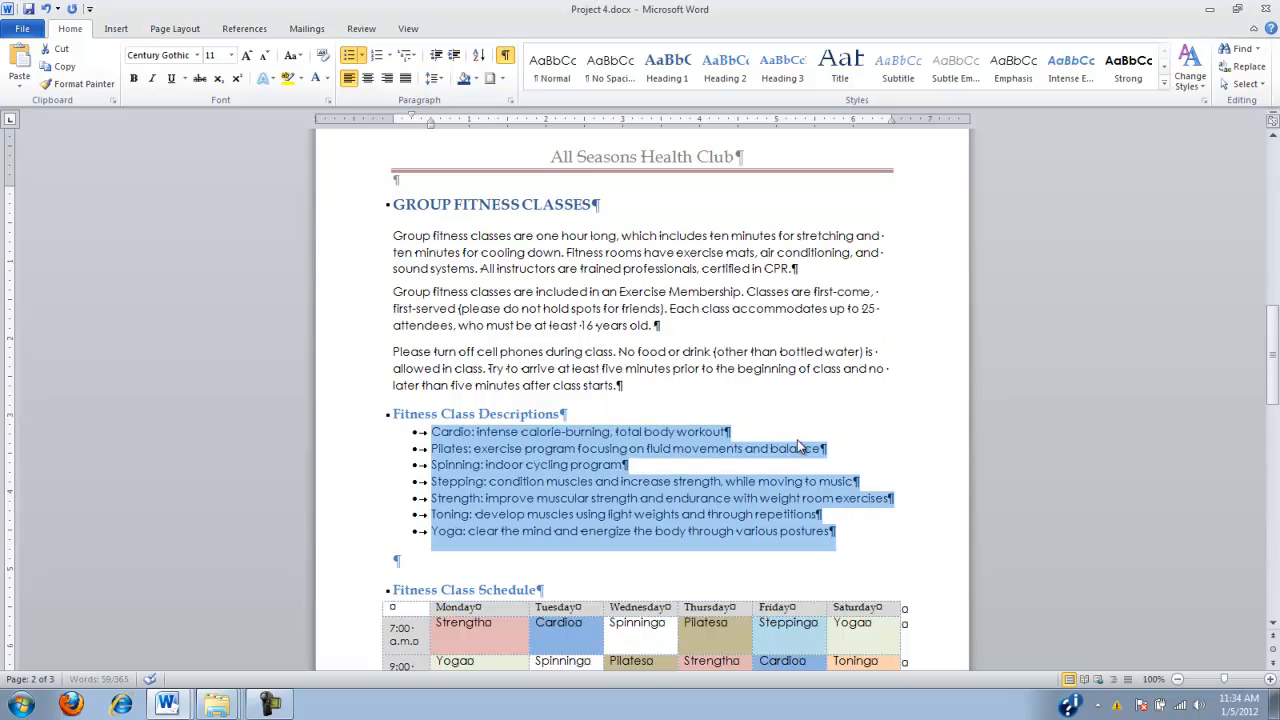
Apply the Intense Emphasis style to the class names Cardio and Pilates in the Fitness Class Descriptions list
{"action": "double_click", "coordinate": [453, 436]}
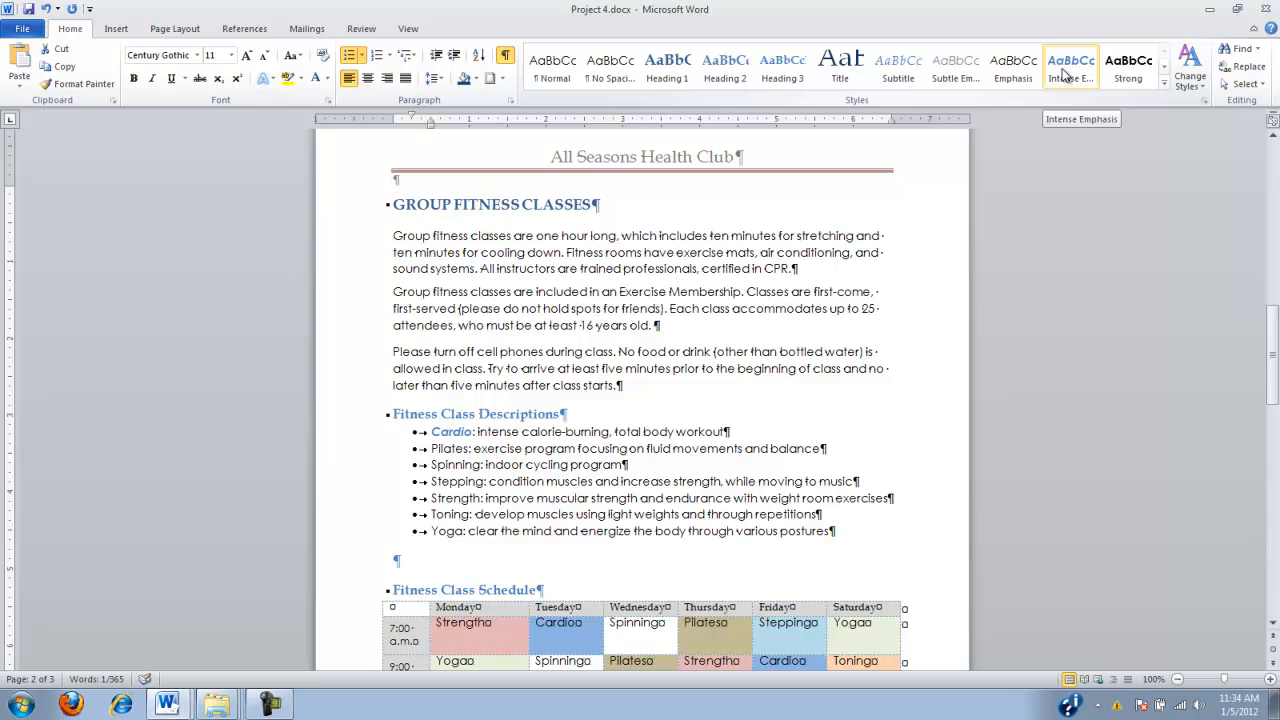
{"action": "left_click", "coordinate": [1066, 75]}
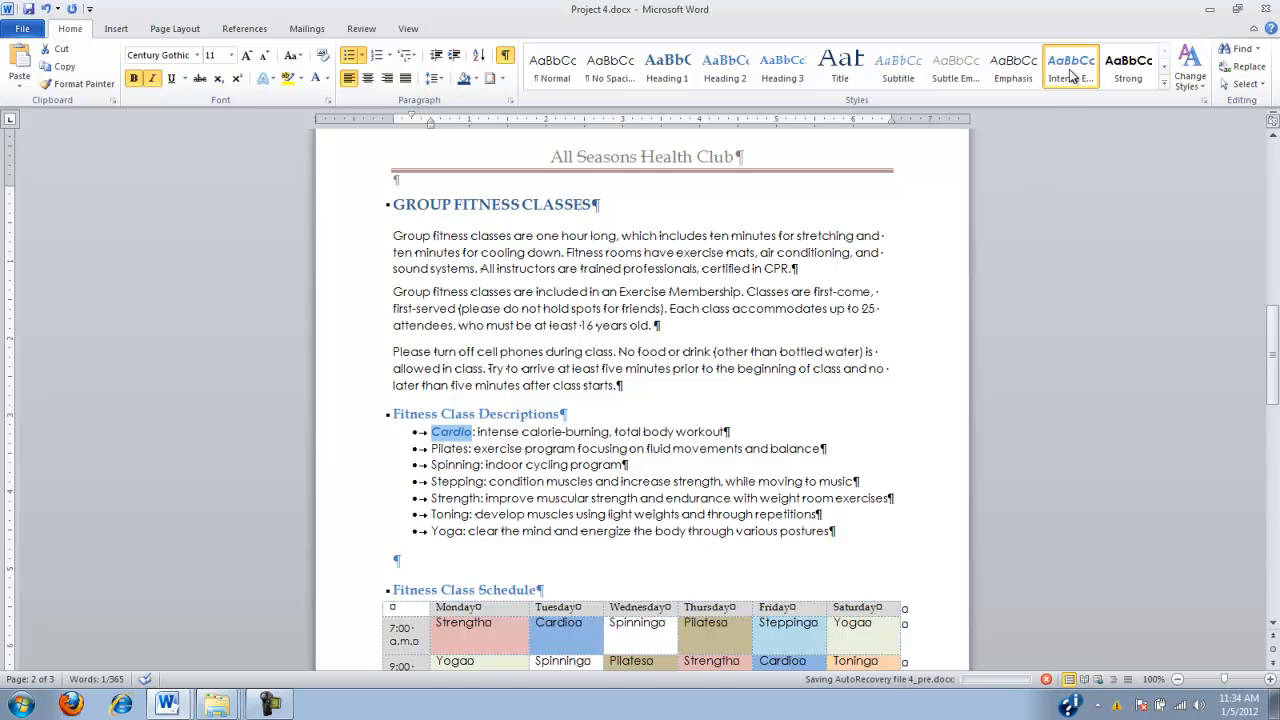
{"action": "double_click", "coordinate": [452, 449]}
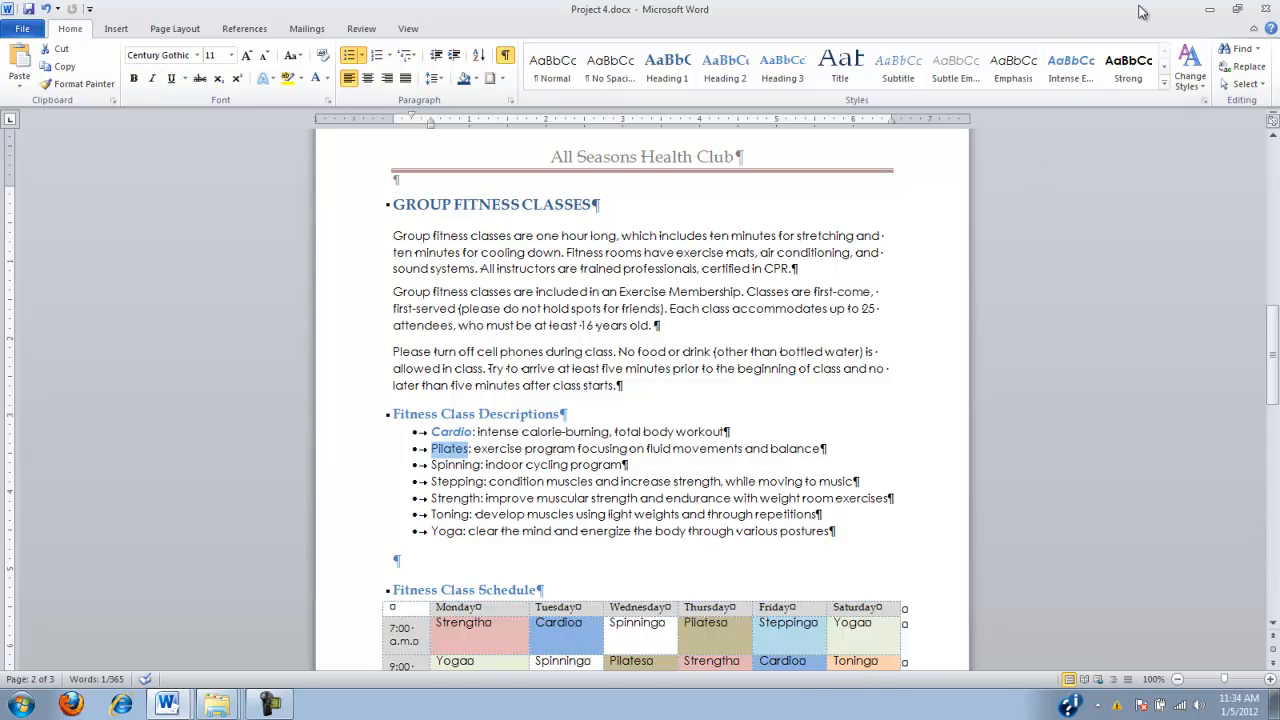
{"action": "left_click", "coordinate": [1073, 72]}
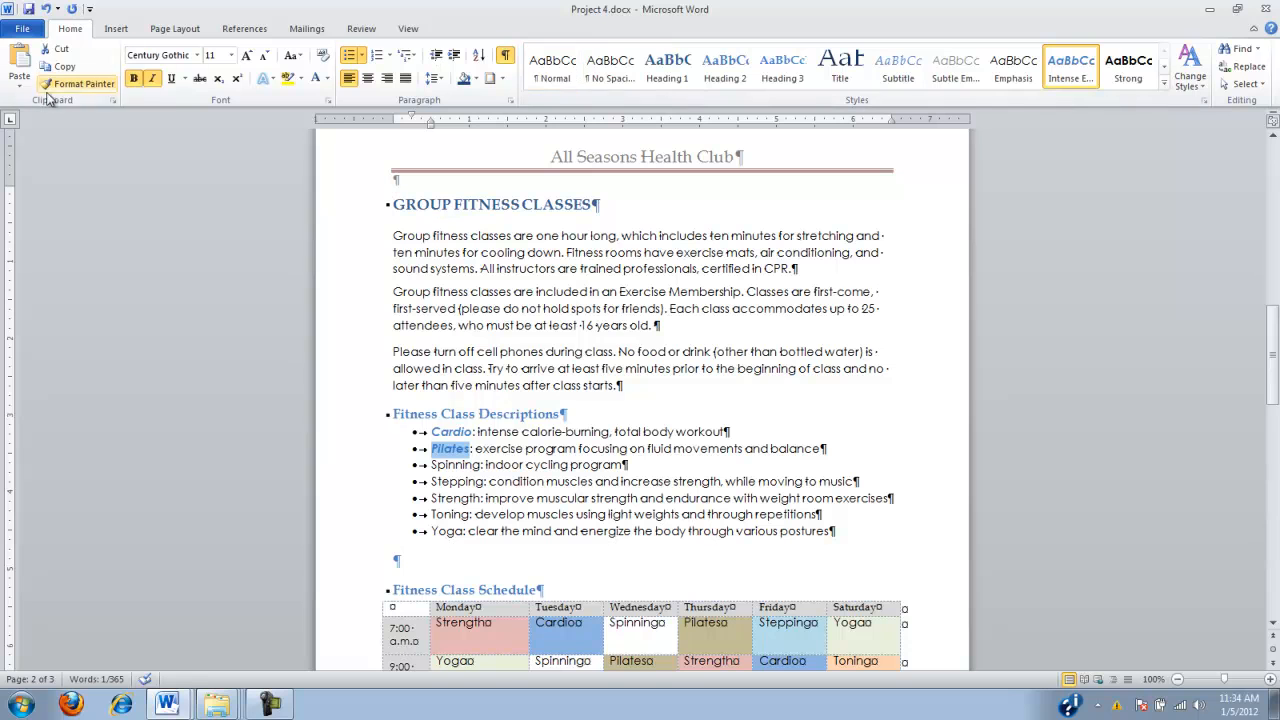
Copy Cardio's formatting with Format Painter to Spinning, Stepping, Strength, Toning and Yoga in the descriptions list, and save the document
{"action": "left_click", "coordinate": [80, 86]}
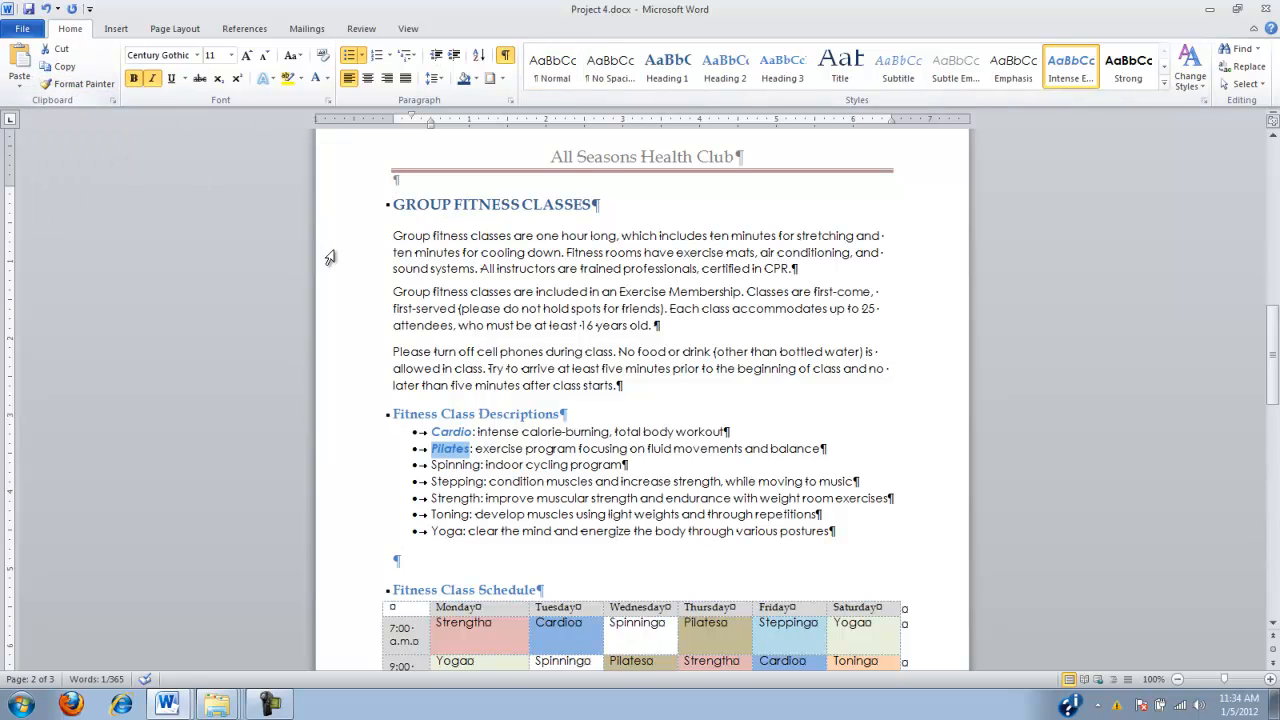
{"action": "left_click", "coordinate": [448, 433]}
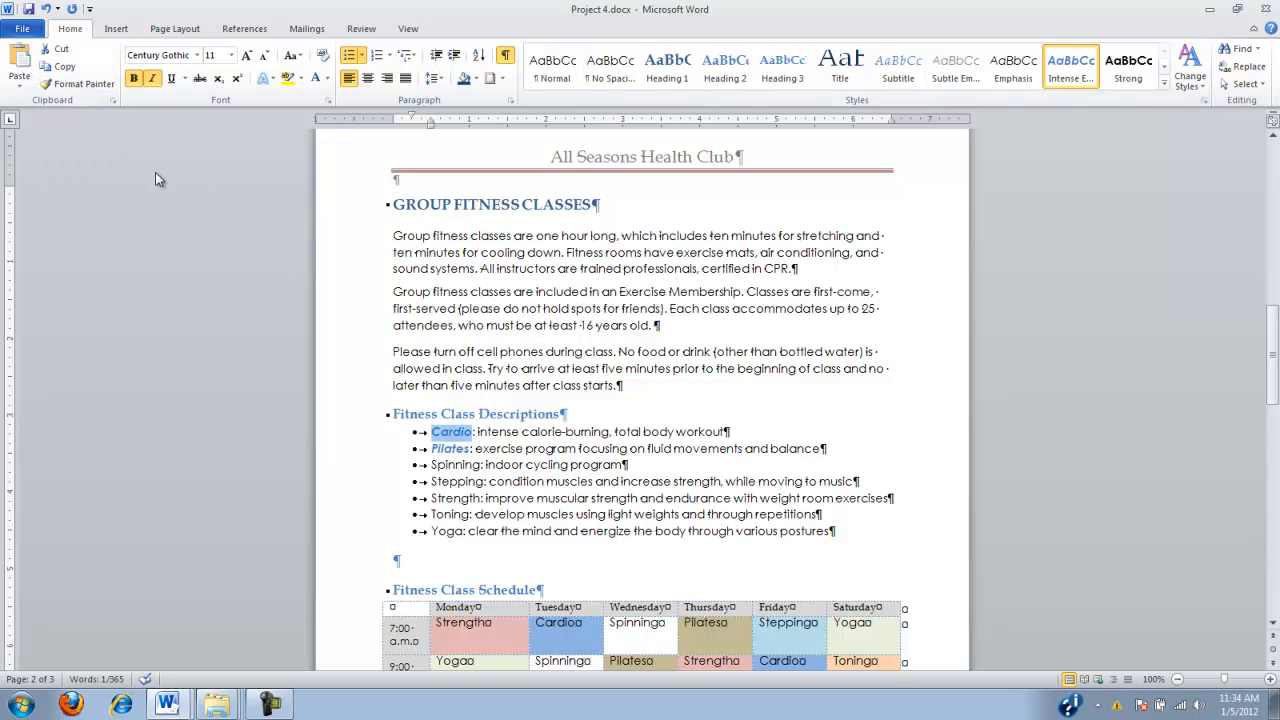
{"action": "left_click", "coordinate": [80, 86]}
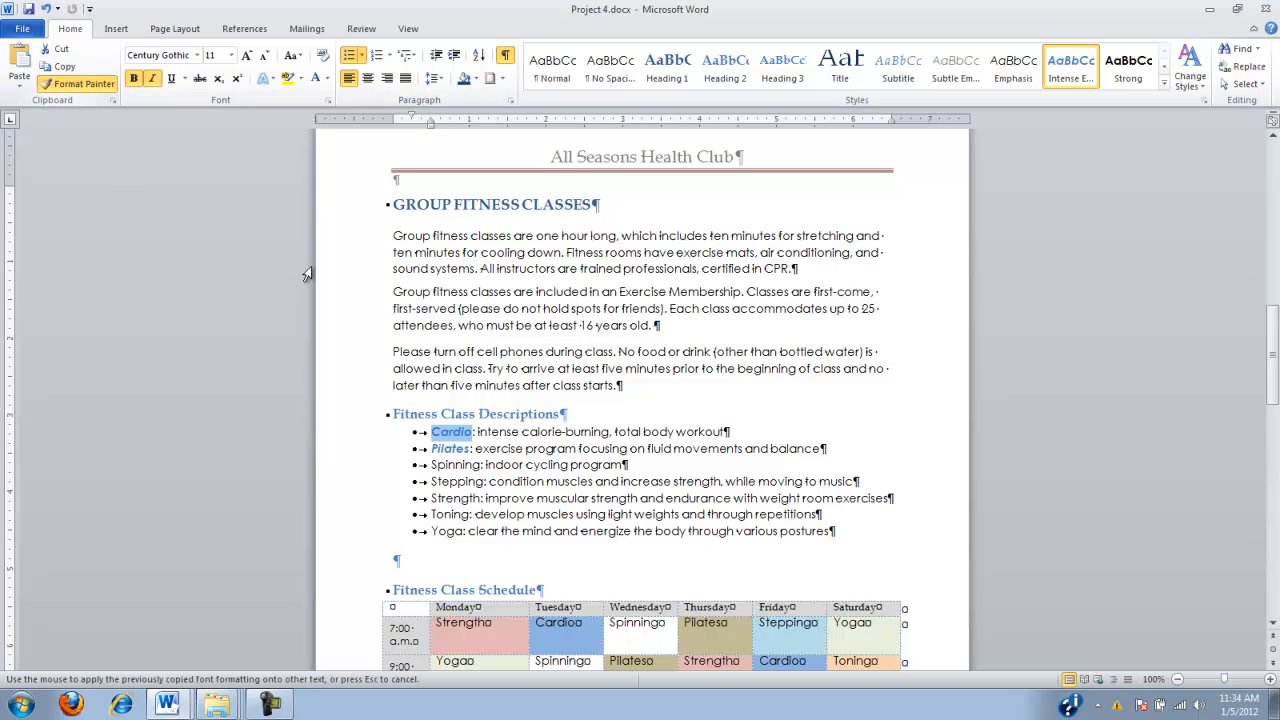
{"action": "left_click", "coordinate": [438, 464]}
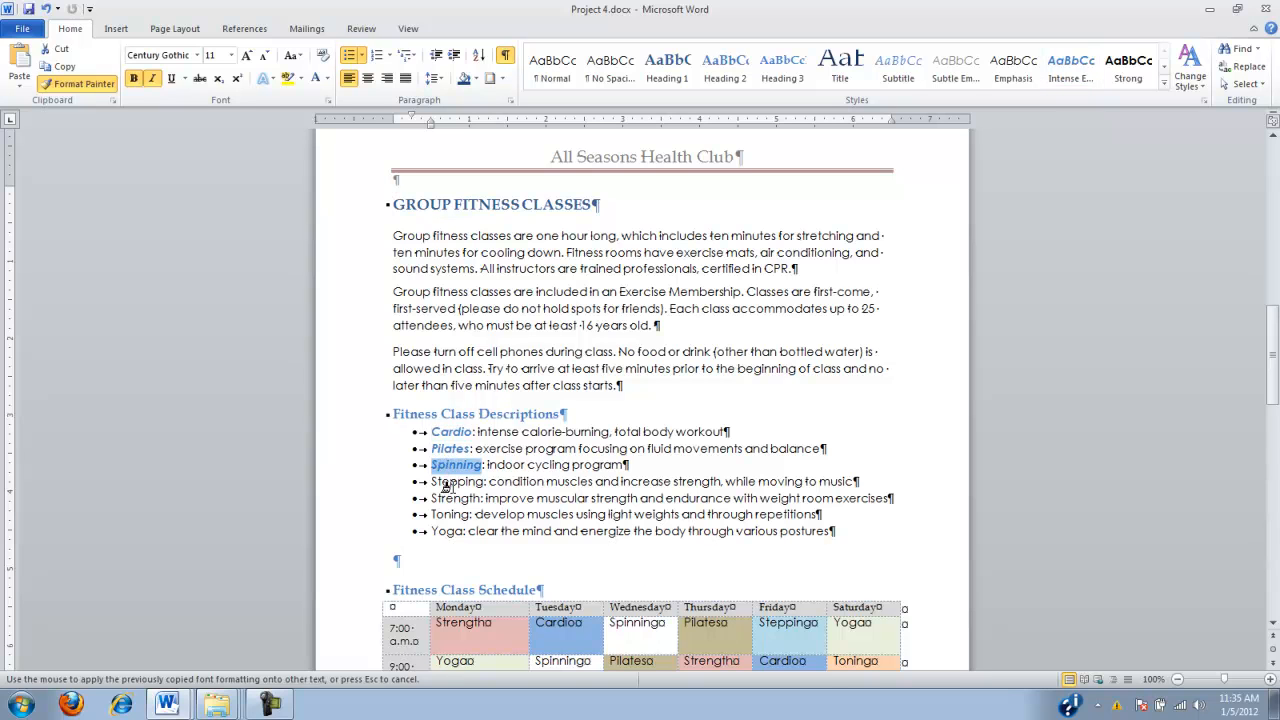
{"action": "left_click", "coordinate": [445, 482]}
{"action": "left_click", "coordinate": [446, 498]}
{"action": "left_click", "coordinate": [447, 514]}
{"action": "left_click", "coordinate": [446, 531]}
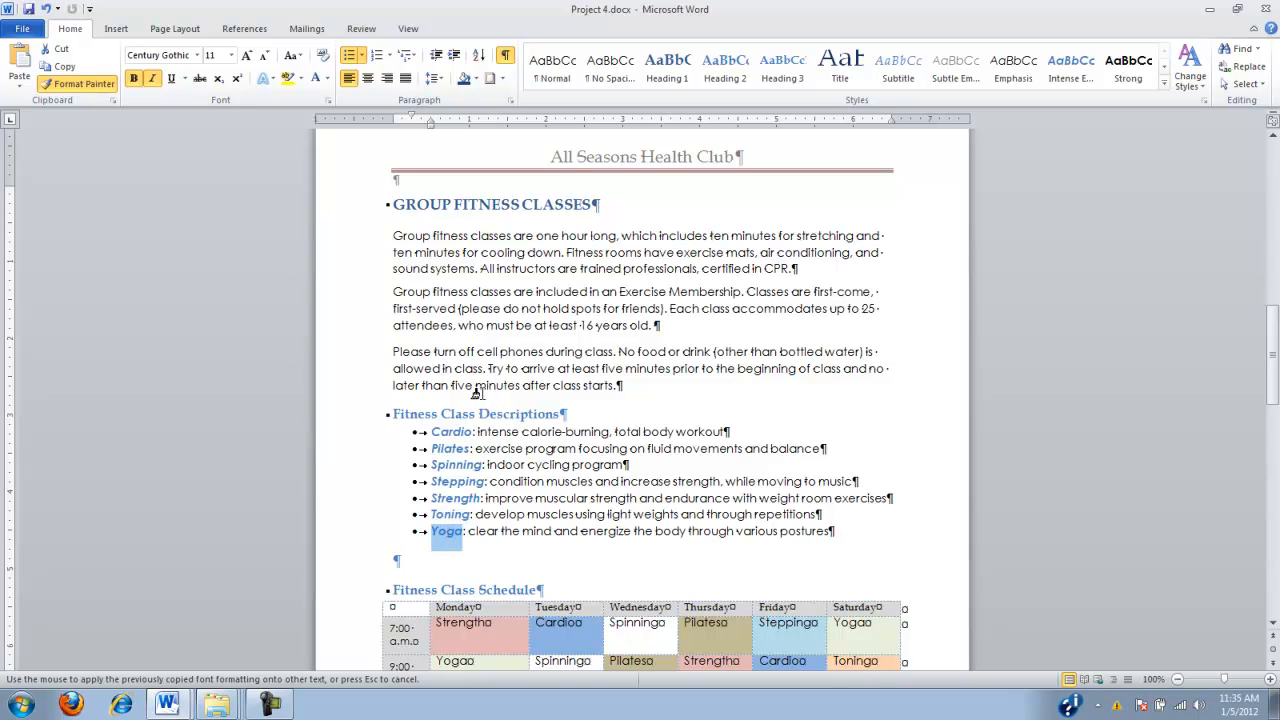
{"action": "left_click", "coordinate": [101, 91]}
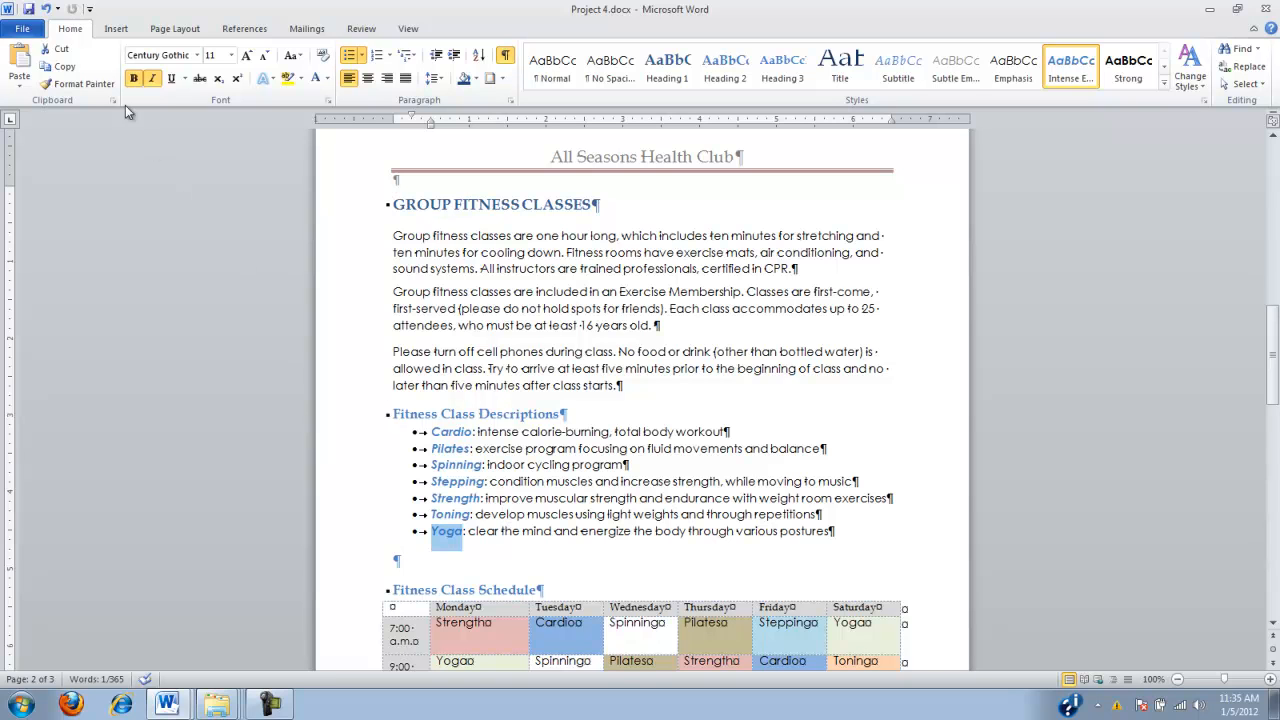
{"action": "left_click", "coordinate": [30, 11]}
Define the first picture in the picture bullet gallery as the new bullet for all seven Fitness Class Descriptions items
{"action": "scroll", "coordinate": [434, 204], "scroll_direction": "down", "scroll_amount": 3}
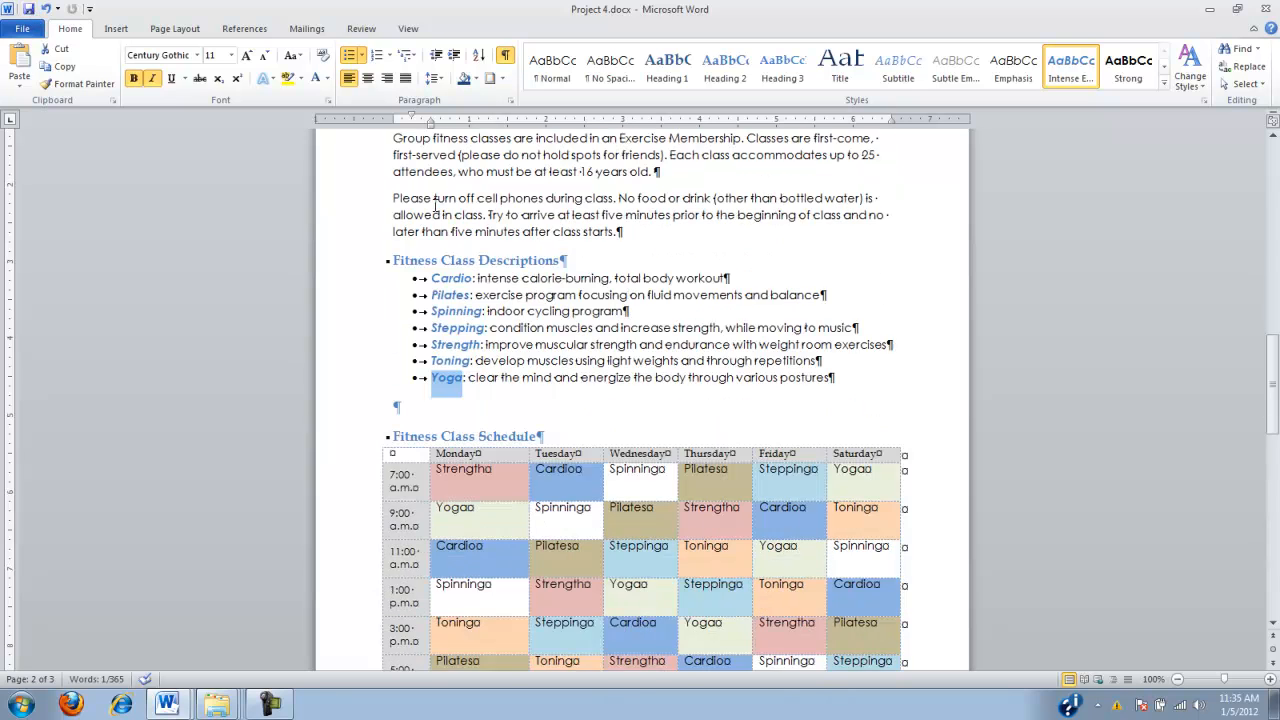
{"action": "scroll", "coordinate": [434, 204], "scroll_direction": "up", "scroll_amount": 1}
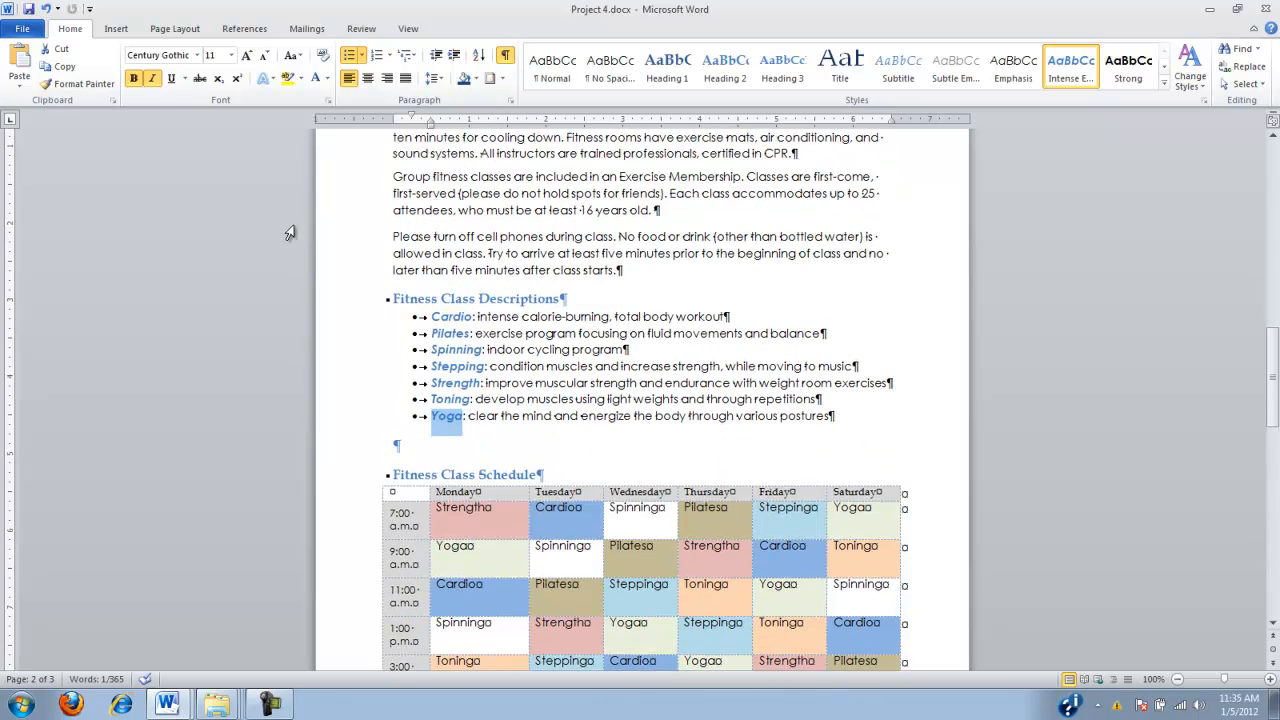
{"action": "left_click", "coordinate": [434, 316]}
{"action": "left_click_drag", "start_coordinate": [434, 316], "coordinate": [840, 416]}
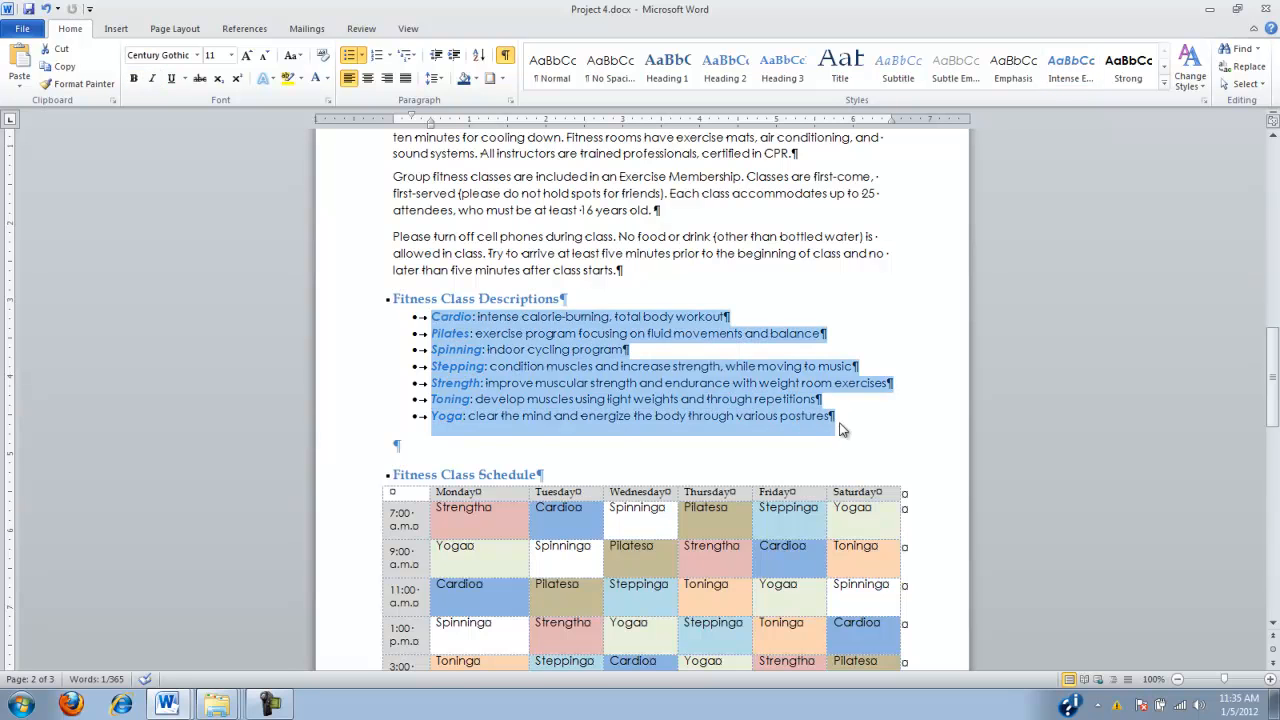
{"action": "left_click", "coordinate": [364, 57]}
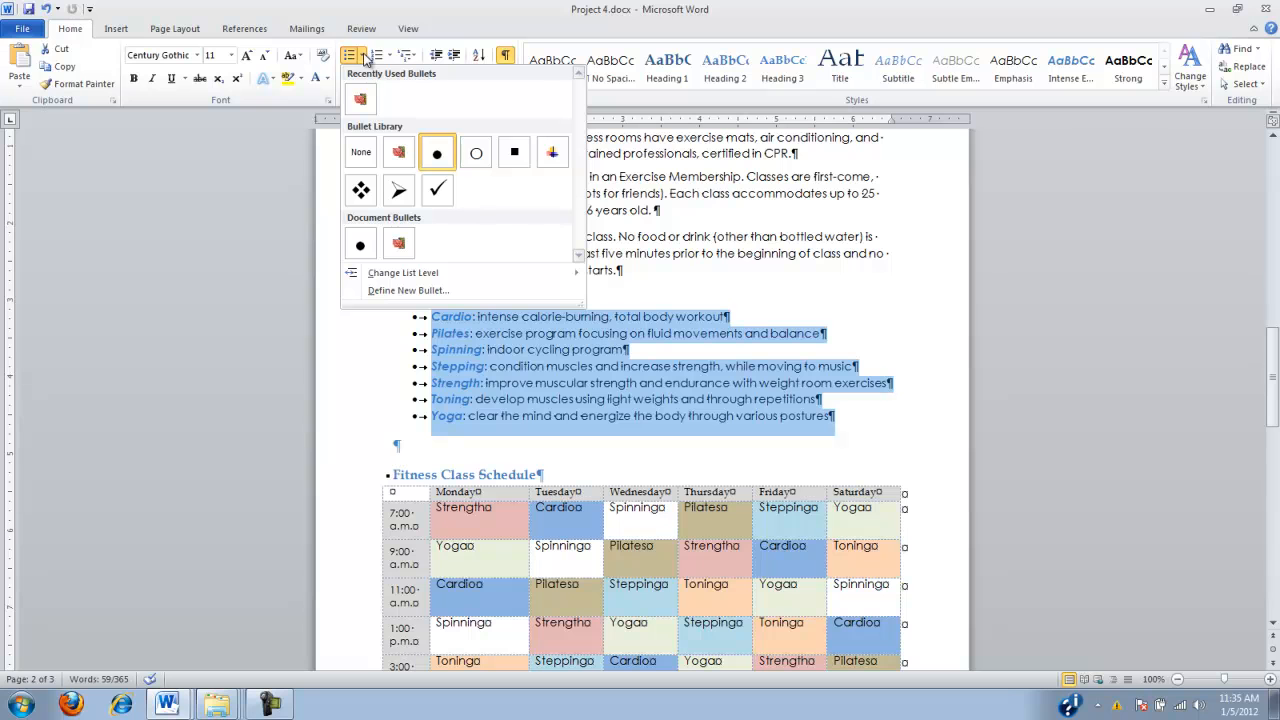
{"action": "left_click", "coordinate": [434, 291]}
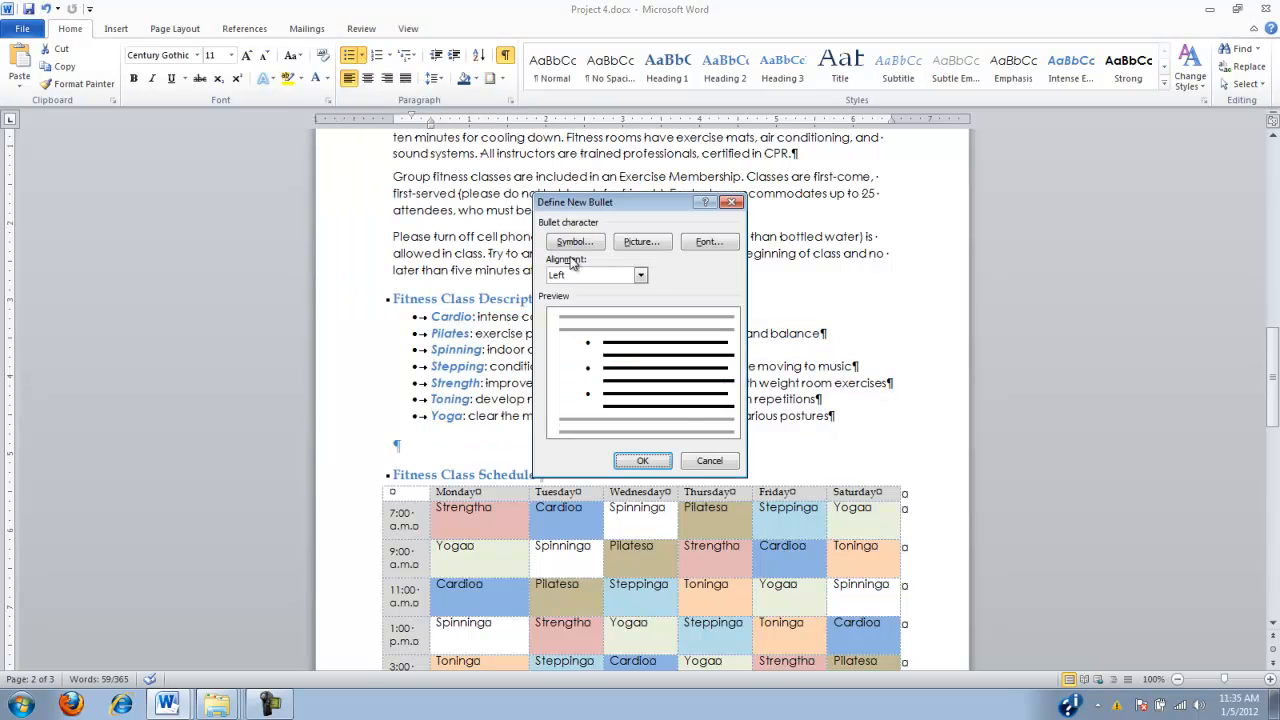
{"action": "left_click", "coordinate": [638, 243]}
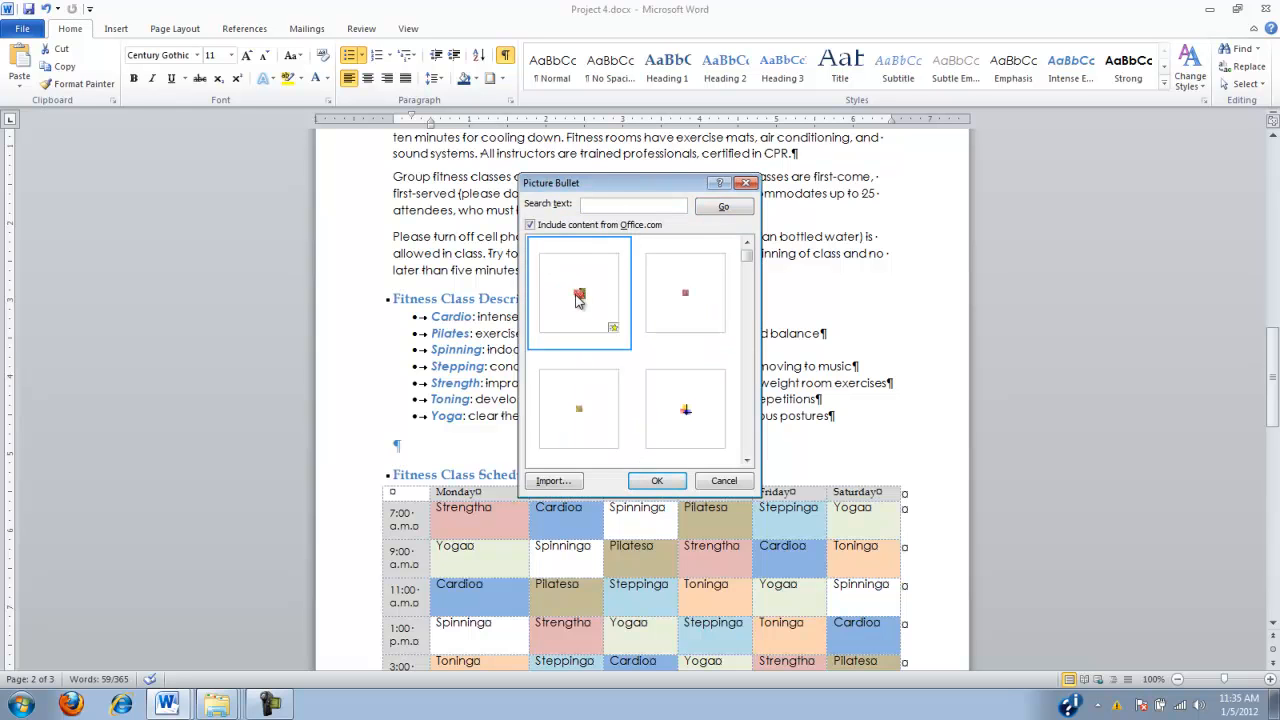
{"action": "left_click", "coordinate": [667, 483]}
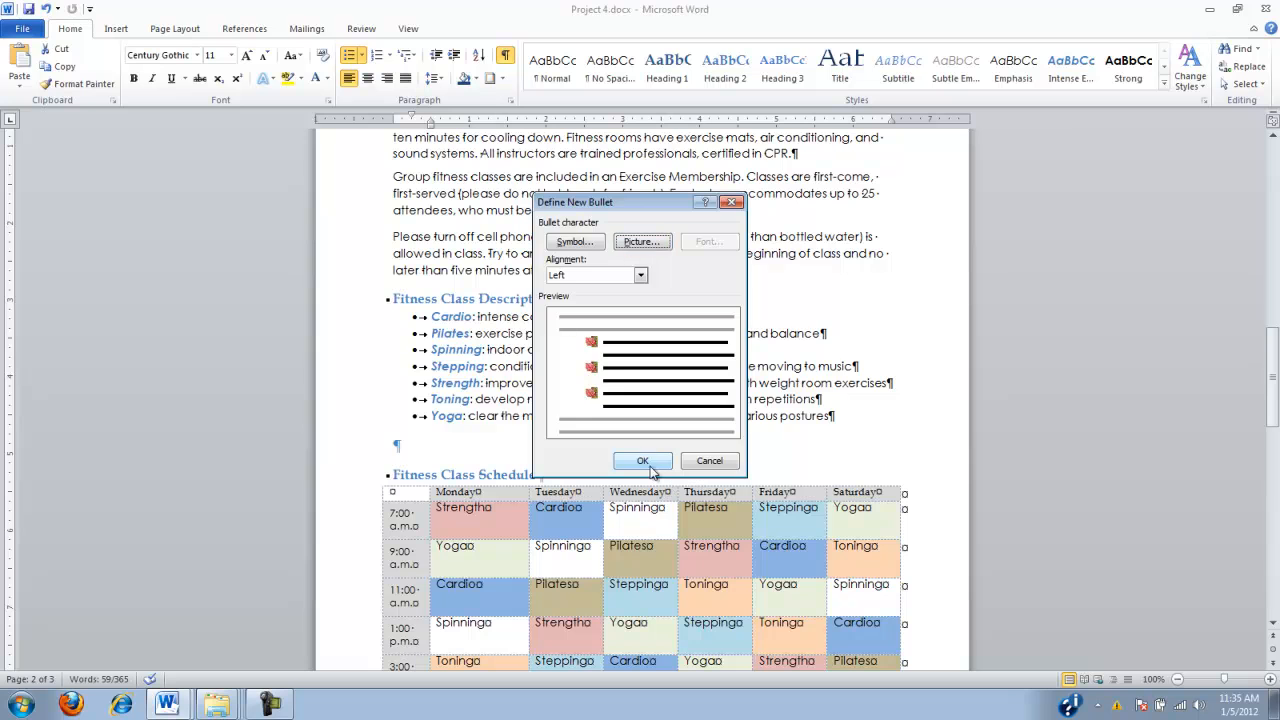
{"action": "left_click", "coordinate": [651, 462]}
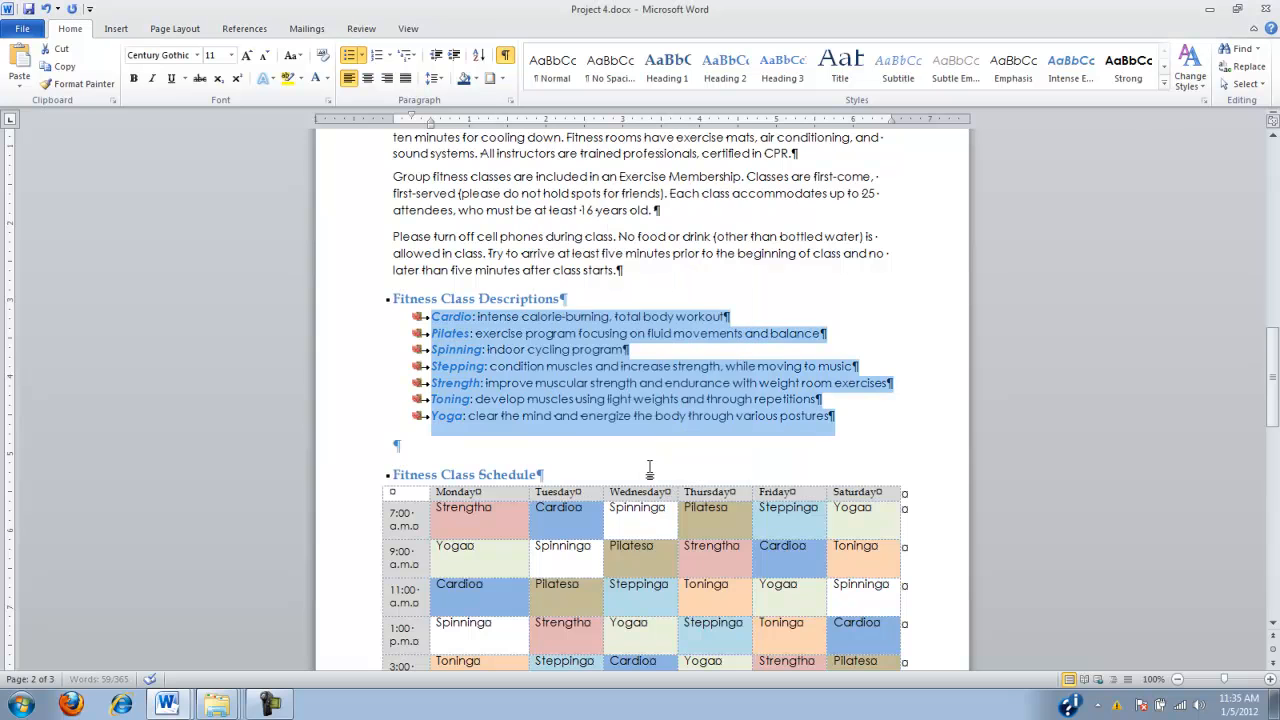
{"action": "left_click", "coordinate": [575, 366]}
Paste the copied numbered tips list below the Fitness Class Tips heading and delete the empty paragraph after it
{"action": "scroll", "coordinate": [649, 410], "scroll_direction": "down", "scroll_amount": 8}
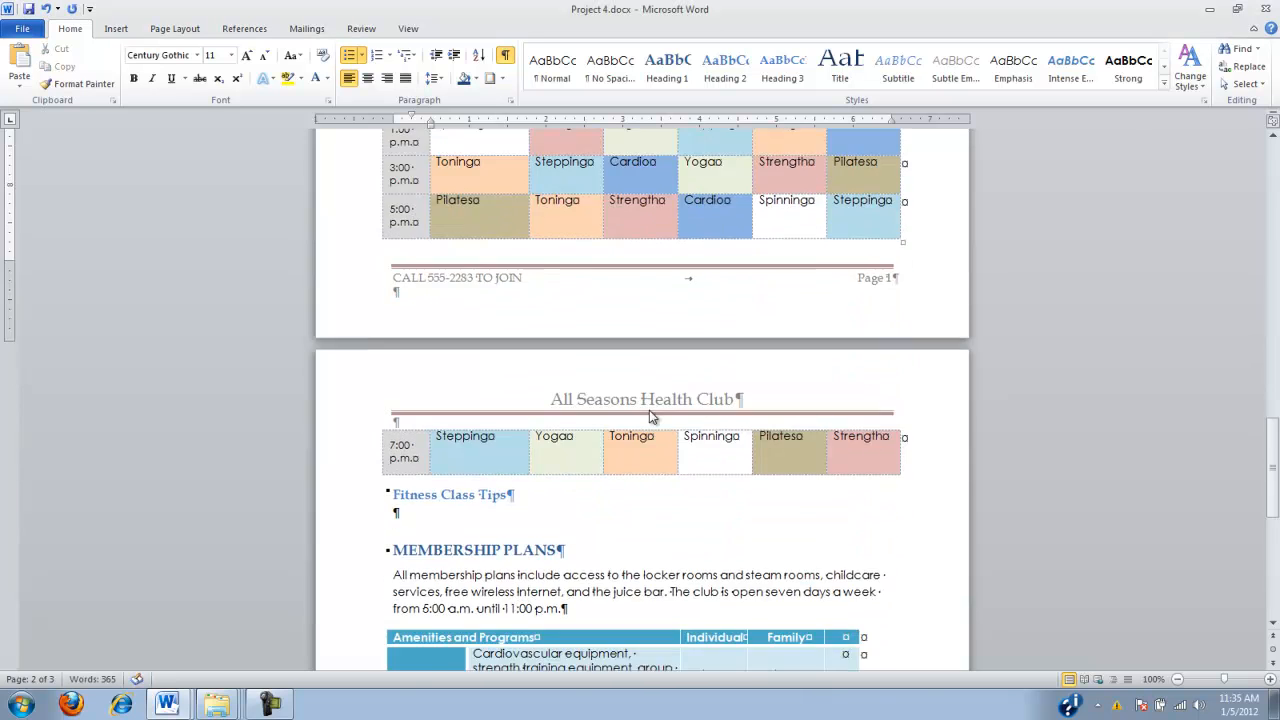
{"action": "scroll", "coordinate": [649, 410], "scroll_direction": "down", "scroll_amount": 5}
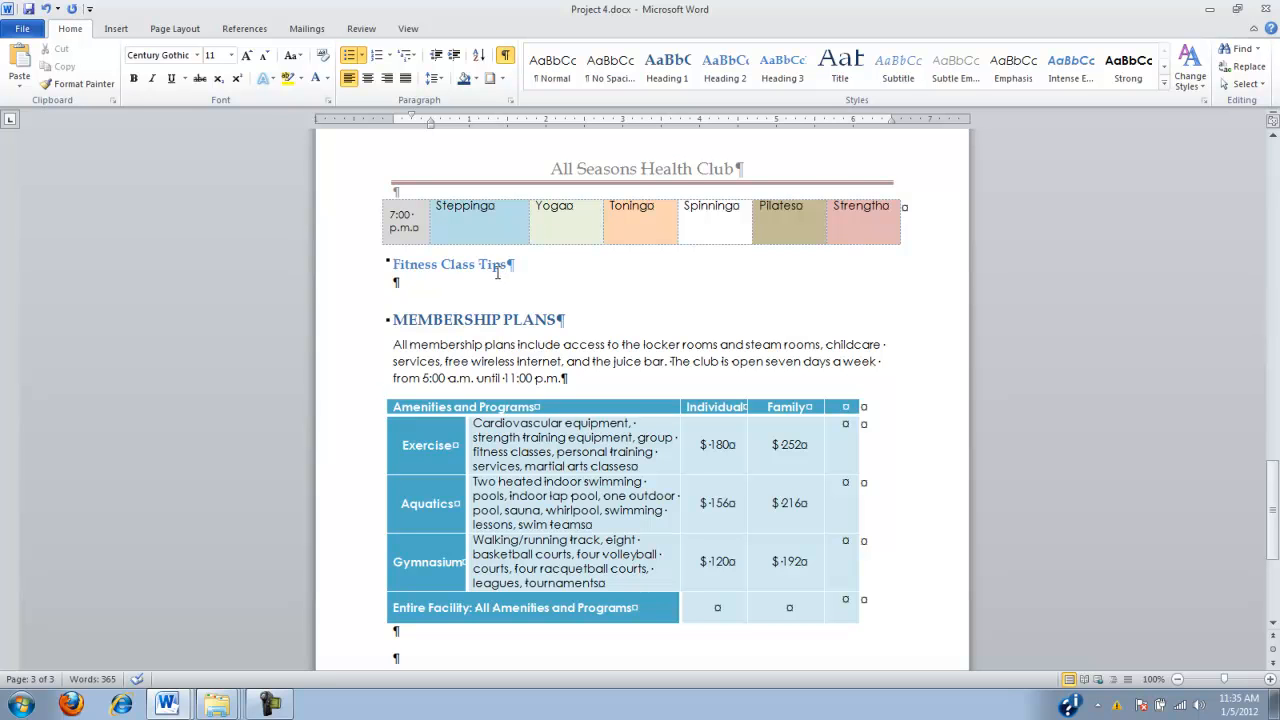
{"action": "left_click", "coordinate": [396, 281]}
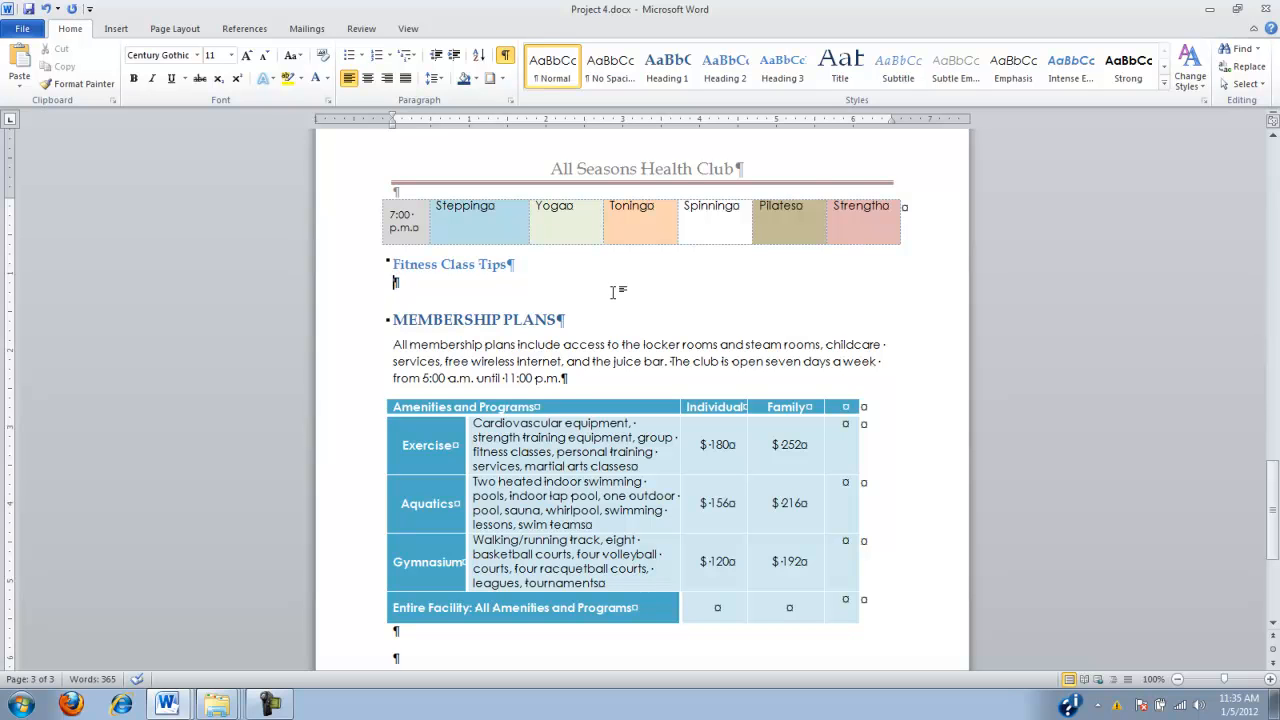
{"action": "type", "text": "Keep your body adequately hydrated Drink at least 16 ounces of water 2 hours before exercise Drink 6 to 10 ounces of water every 20 minutes during exercise After exercise, drink 16 ounces of water for each pound of weight lost during exercise Dress comfortably Wear properly fitting shoes that provide support and are flexible Wear loose-fitting comfortable clothing made from breathable fabric Remove valuable jewelry or jewelry that might cause discomfort Reward yourself Short term After exercise, relax for a bit and reflect on your accomplishment Relish the satisfying feeling gained from the exercise program Long term After reaching a weight-loss goal, treat yourself to a motivational reward such as a new pair of running shoes or new music mix Share the exciting news with family and friends."}
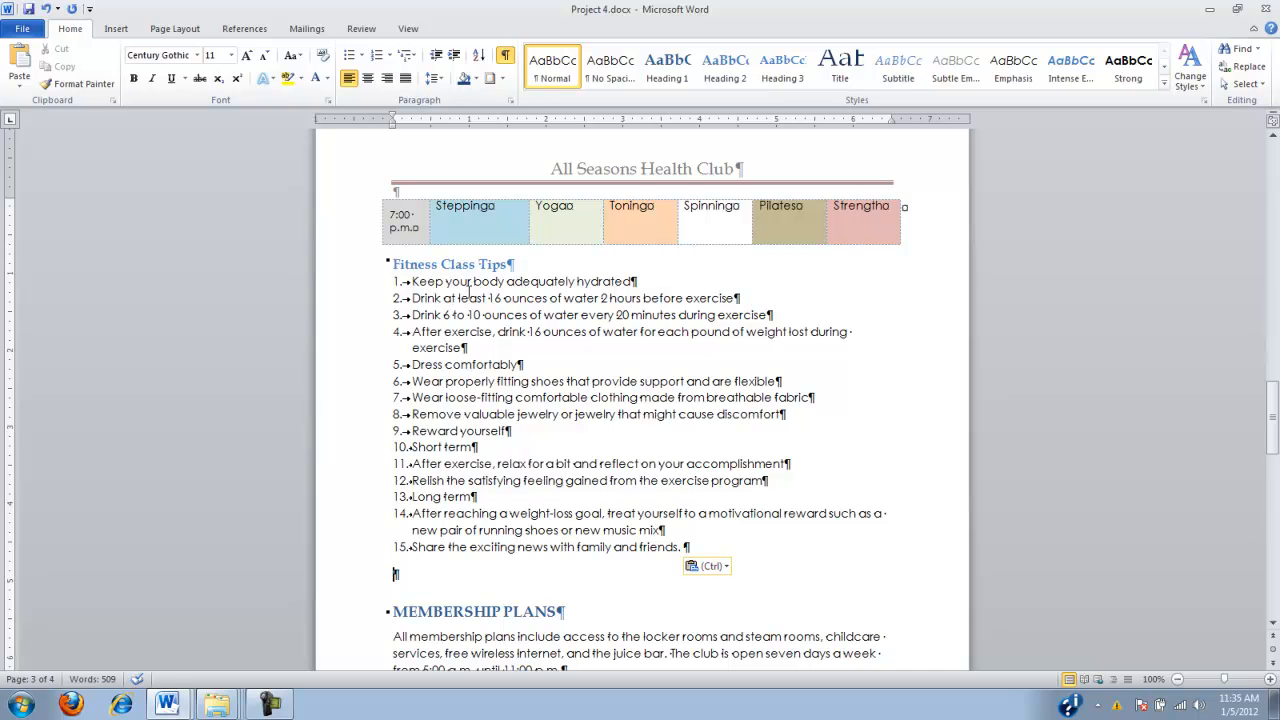
{"action": "key", "text": "Delete"}
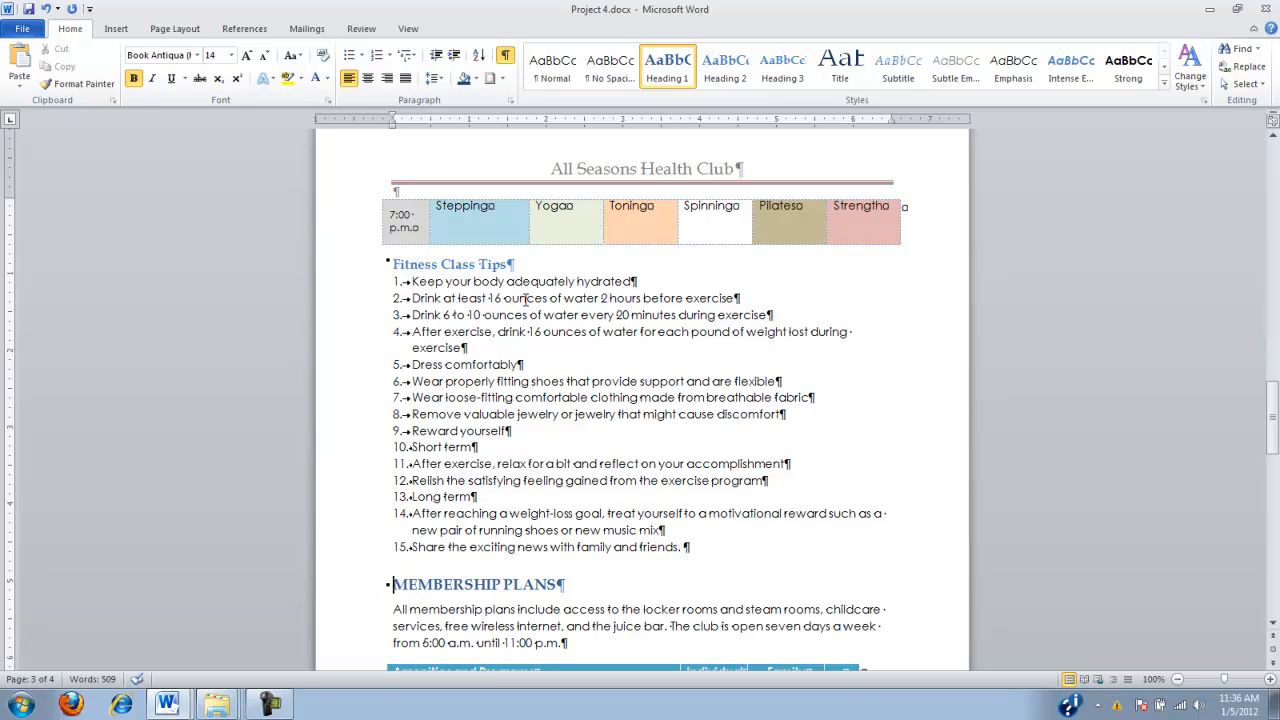
Increase the indent of the three drinking tips below "Keep your body adequately hydrated" by one list level
{"action": "left_click_drag", "start_coordinate": [411, 298], "coordinate": [478, 352]}
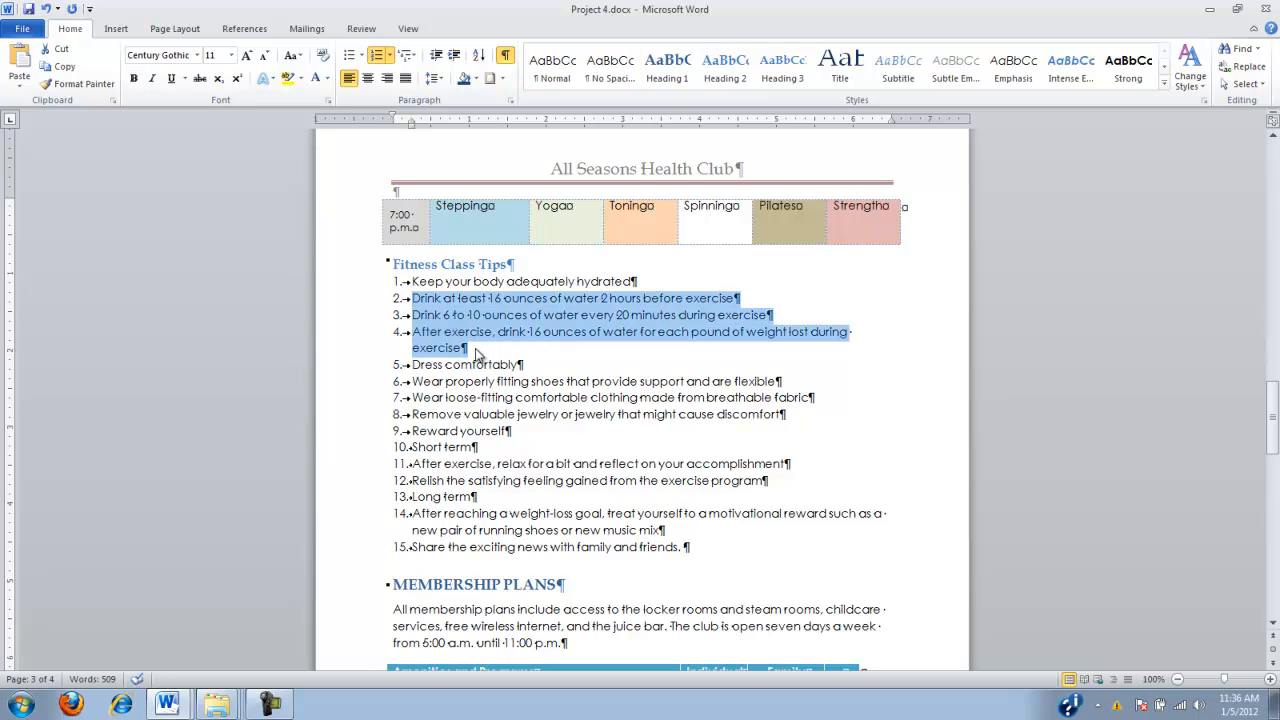
{"action": "left_click", "coordinate": [456, 56]}
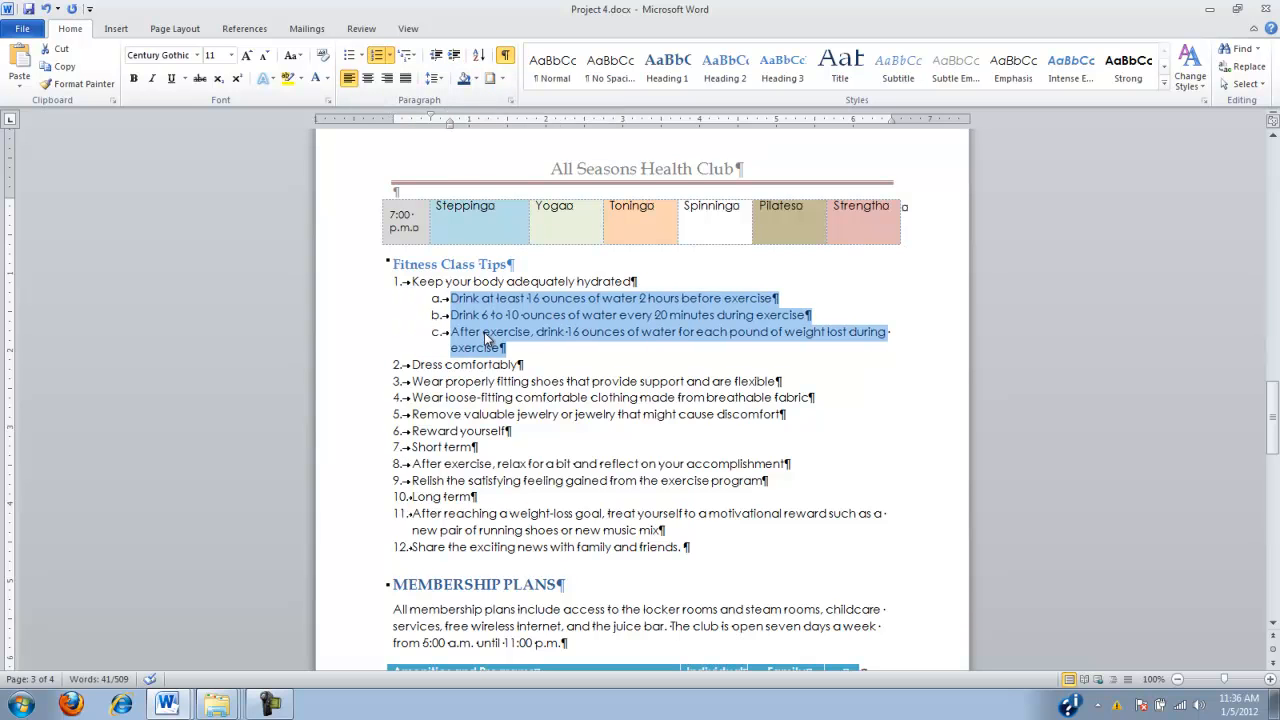
Increase the indent of the three clothing and jewelry tips below "Dress comfortably" by one list level
{"action": "left_click", "coordinate": [413, 383]}
{"action": "left_click_drag", "start_coordinate": [413, 383], "coordinate": [788, 415]}
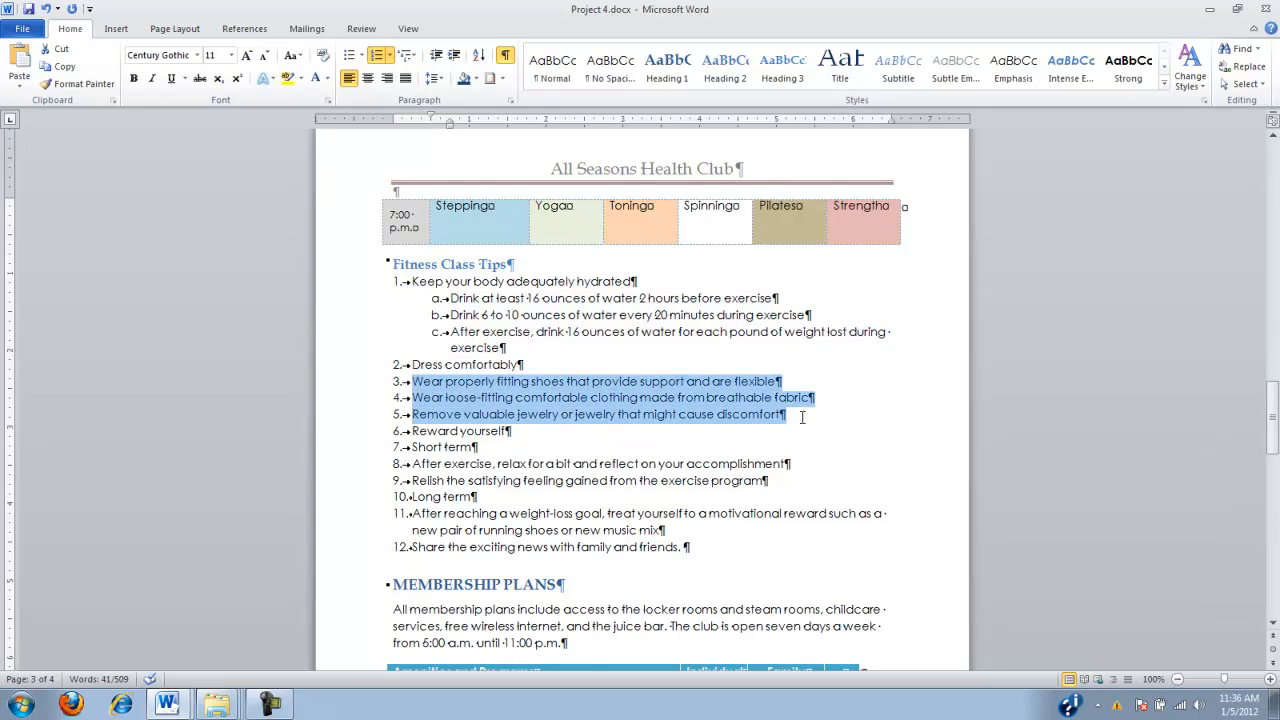
{"action": "left_click", "coordinate": [452, 54]}
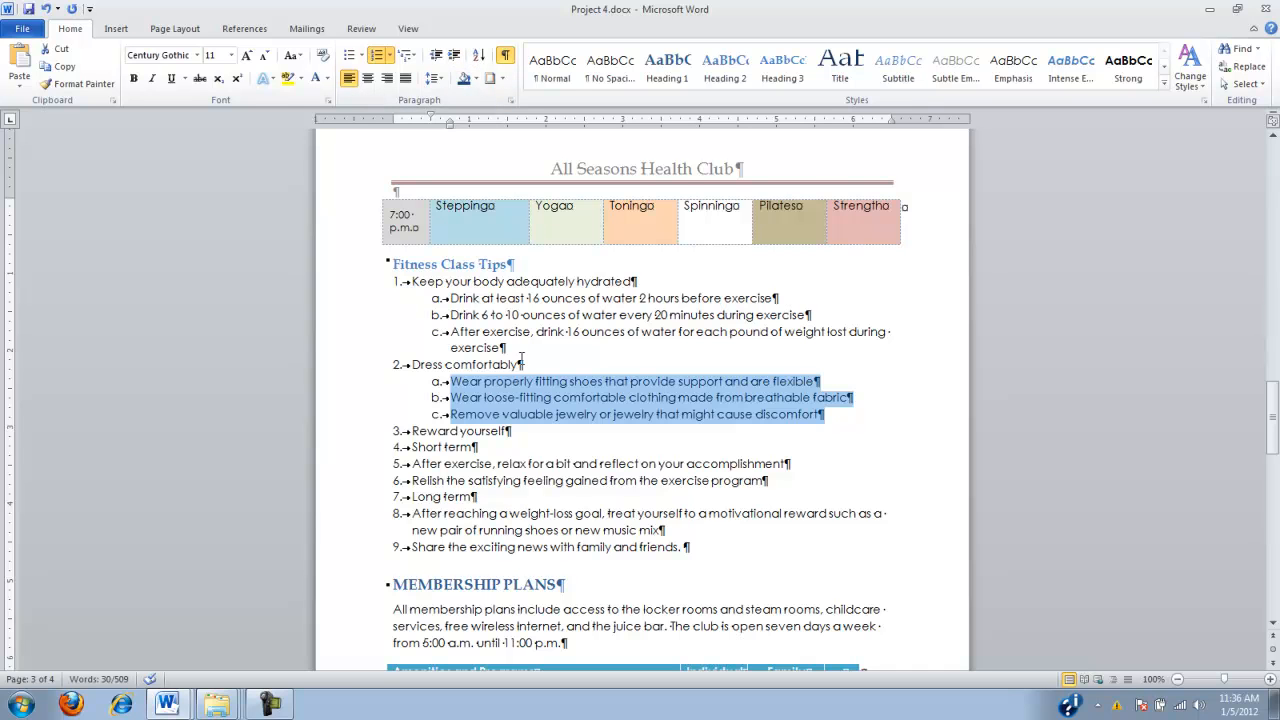
Demote "Short term" one list level under "Reward yourself" and the two tips after it, on relaxing and relishing the feeling, two levels
{"action": "left_click", "coordinate": [410, 448]}
{"action": "left_click_drag", "start_coordinate": [410, 448], "coordinate": [496, 448]}
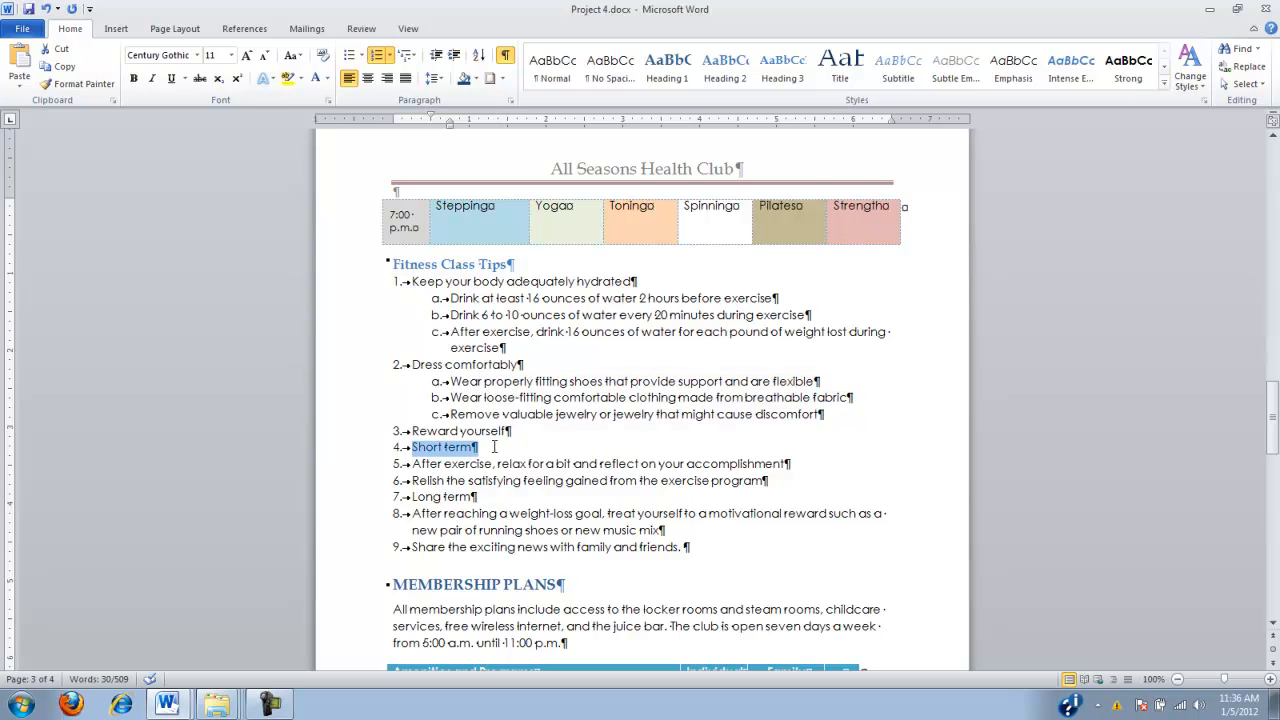
{"action": "left_click", "coordinate": [455, 57]}
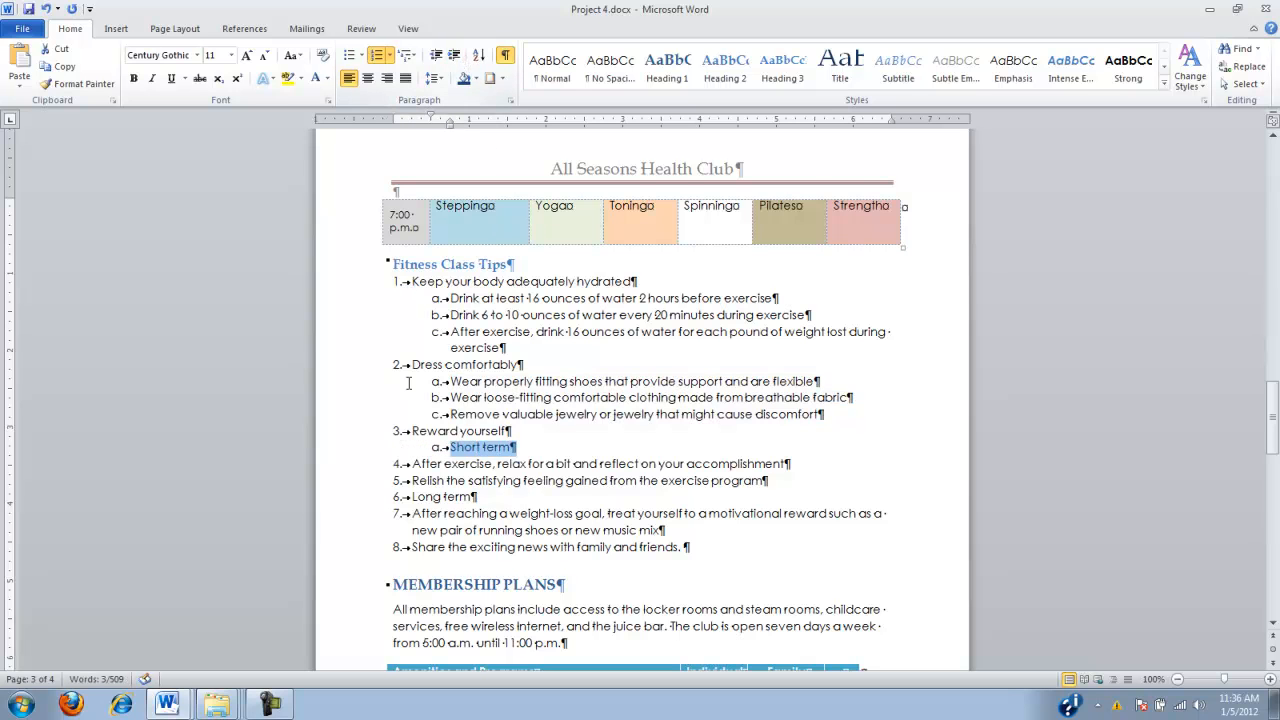
{"action": "left_click_drag", "start_coordinate": [412, 464], "coordinate": [792, 484]}
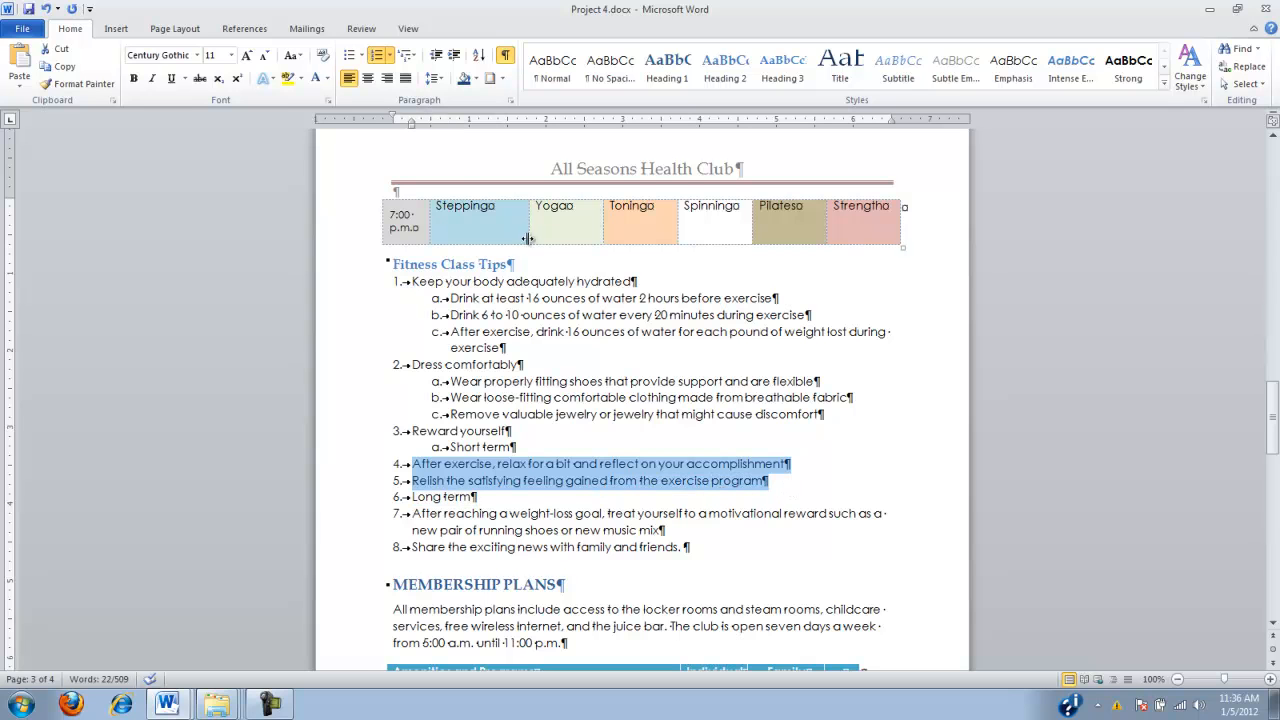
{"action": "left_click", "coordinate": [454, 56]}
{"action": "left_click", "coordinate": [454, 56]}
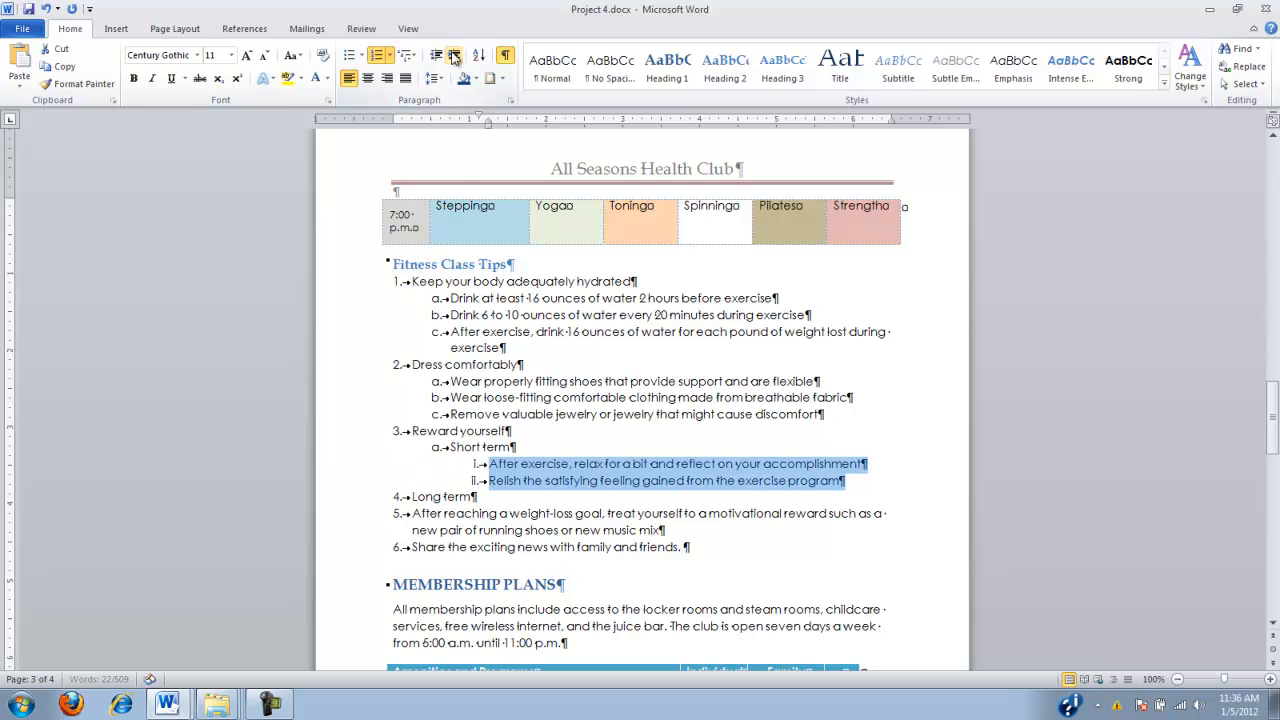
Demote "Long term" one list level and the two tips after it, on the weight-loss reward and sharing news, two levels, and save the document
{"action": "left_click", "coordinate": [409, 497]}
{"action": "left_click", "coordinate": [454, 56]}
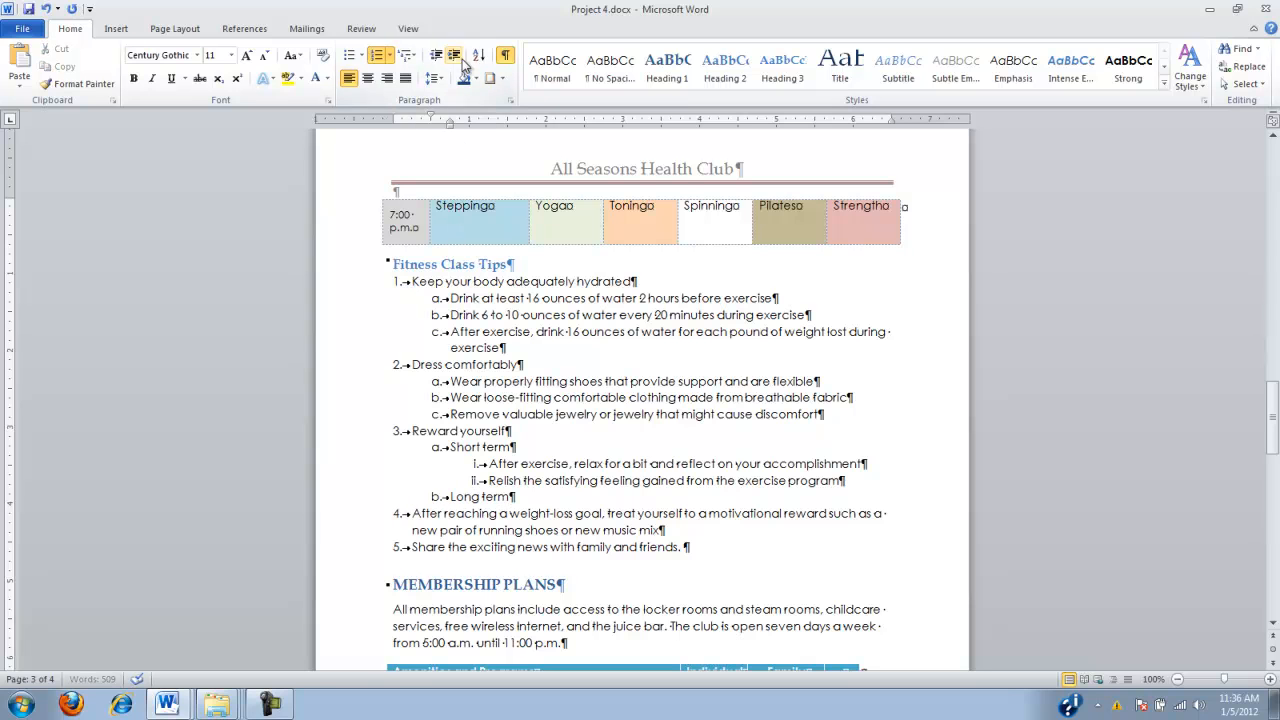
{"action": "left_click_drag", "start_coordinate": [412, 513], "coordinate": [666, 560]}
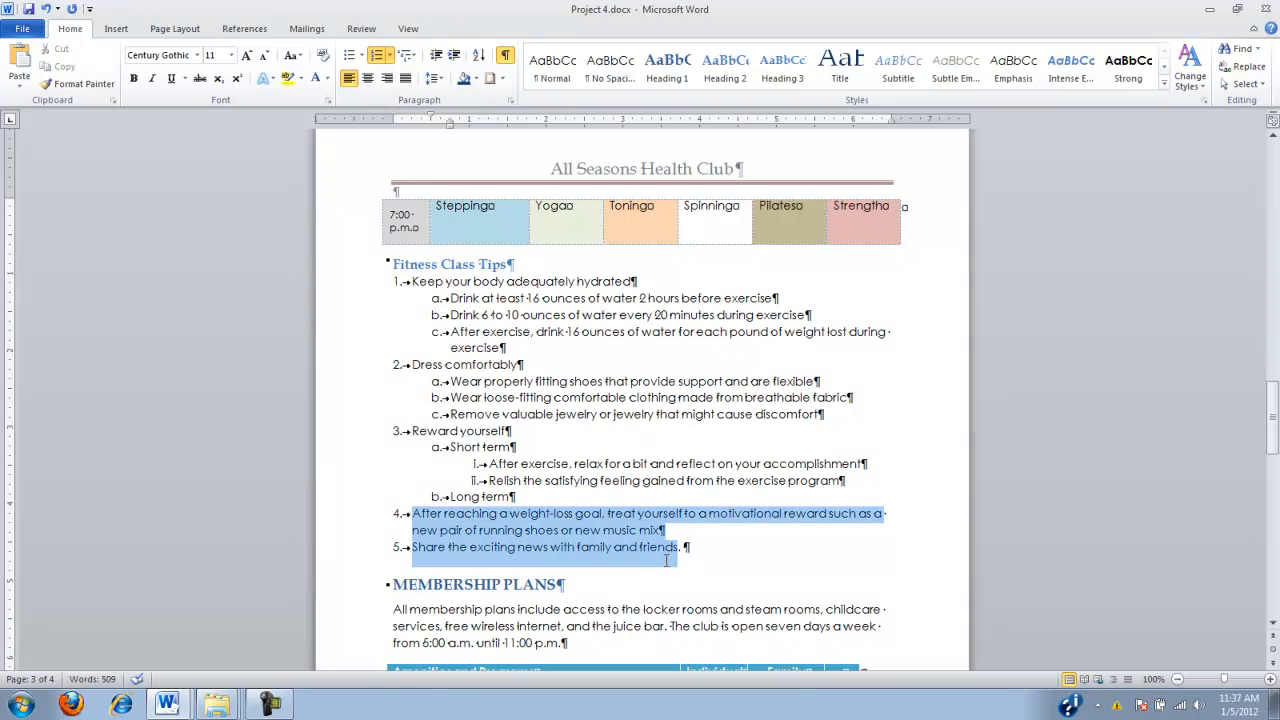
{"action": "left_click", "coordinate": [454, 57]}
{"action": "left_click", "coordinate": [454, 57]}
{"action": "left_click", "coordinate": [477, 292]}
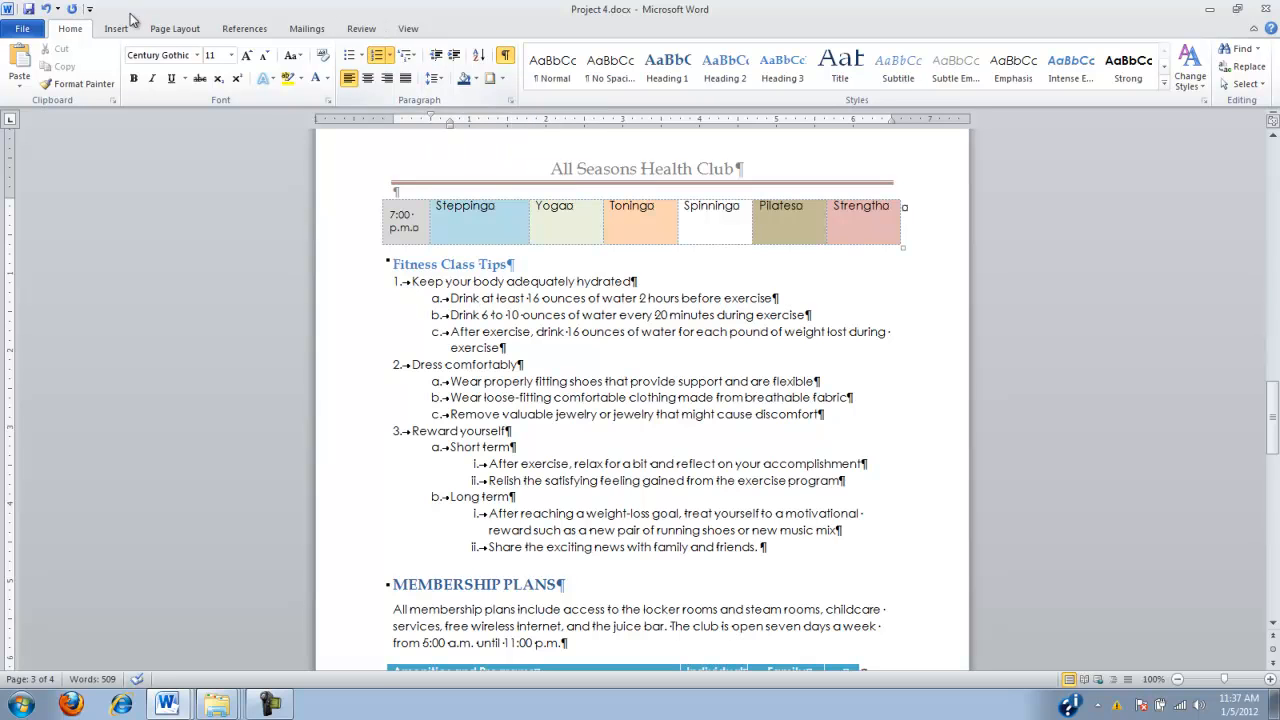
{"action": "left_click", "coordinate": [28, 14]}
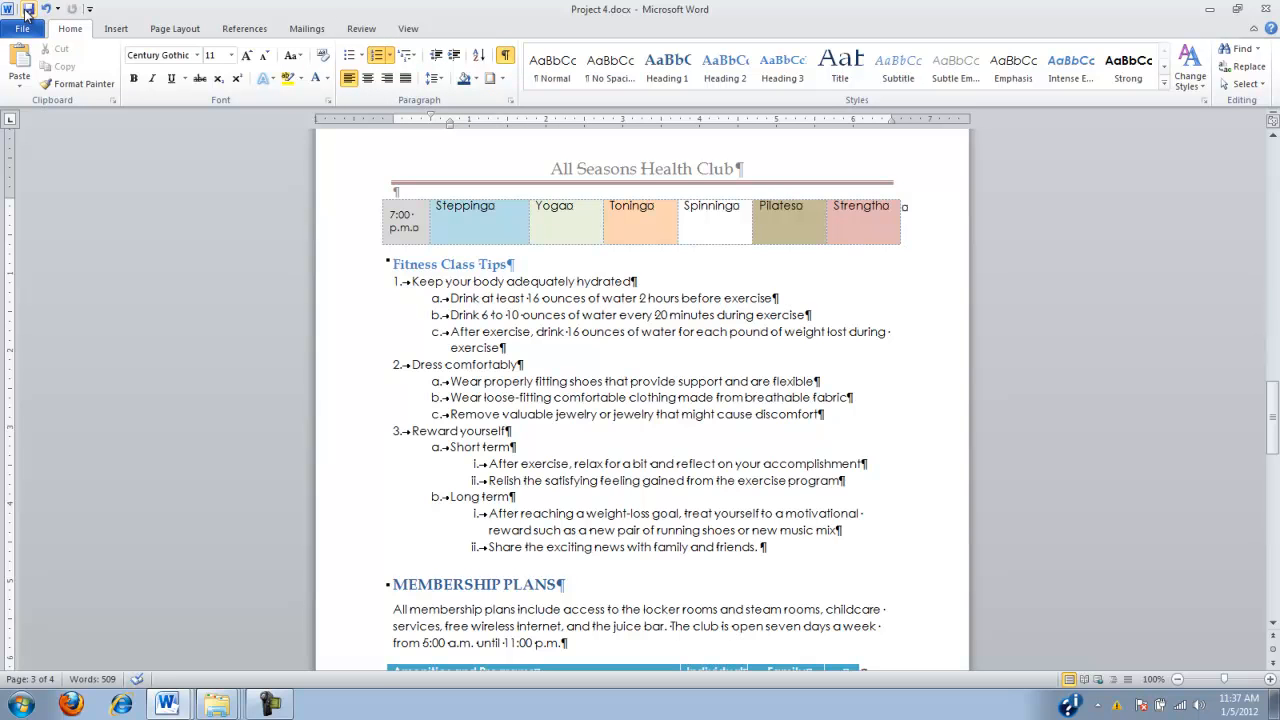